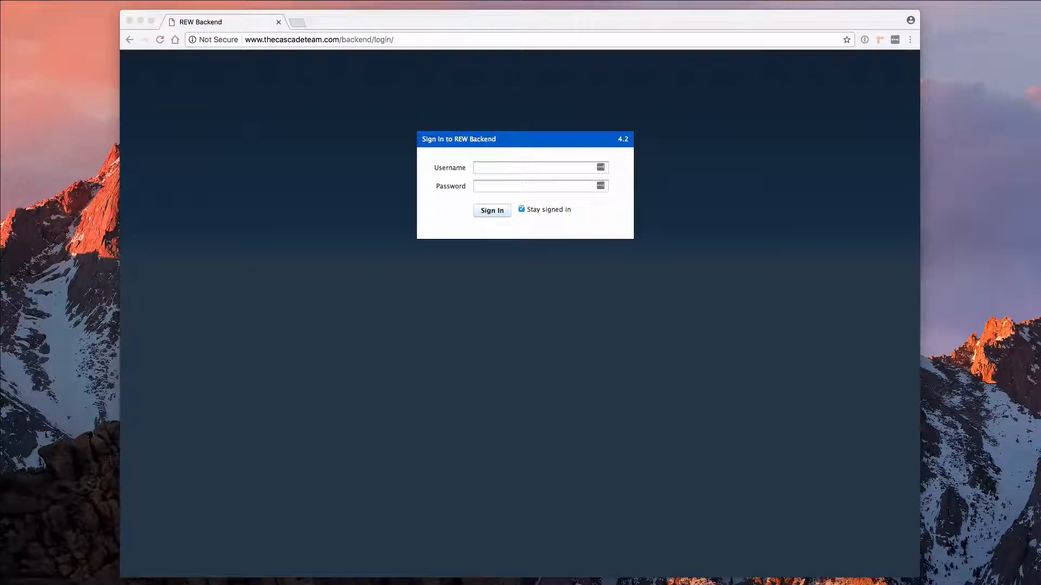
Enter the agent's username and paste the account password to sign in.
click(480, 172)
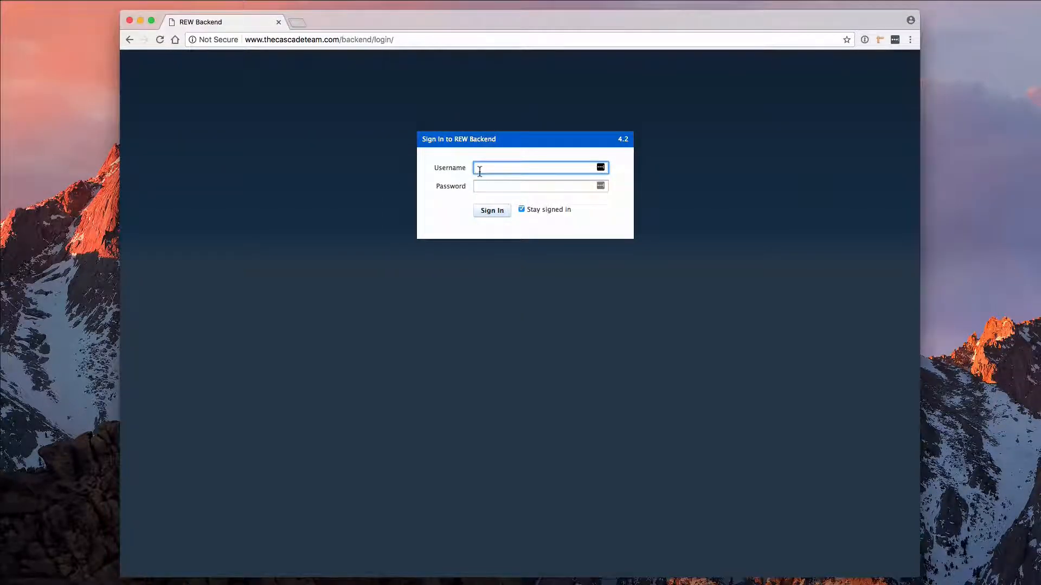
text(victor)
key(Tab)
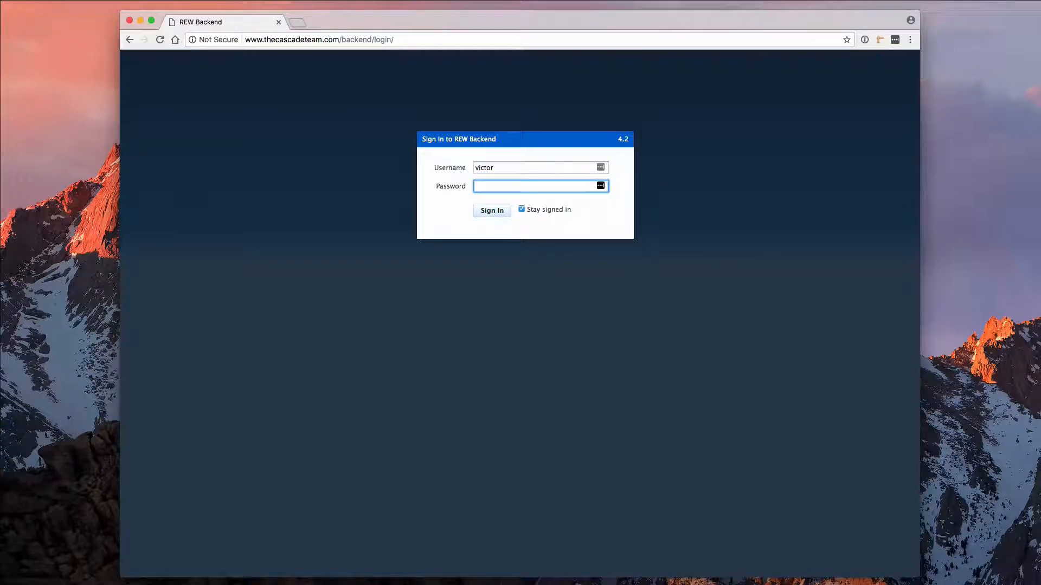
key(super+v)
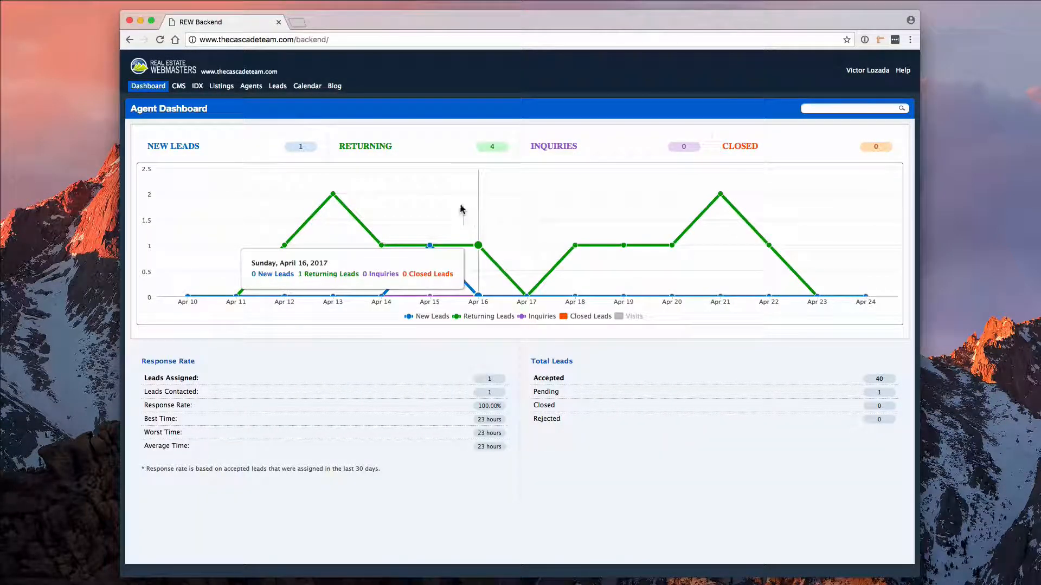
Start a new listing with post type Post with Personal Sign and no sprinkler system.
click(221, 88)
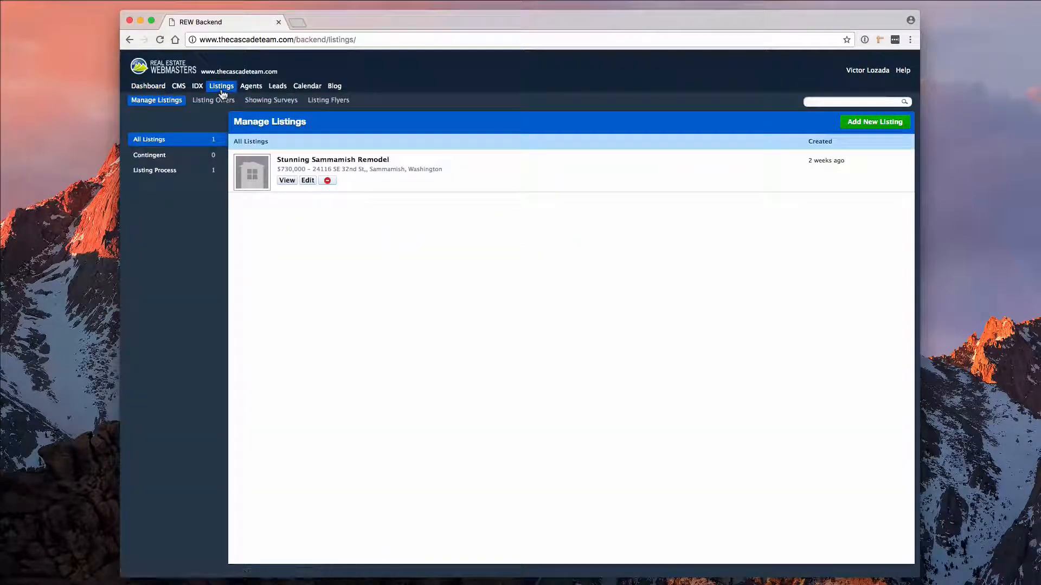
click(867, 124)
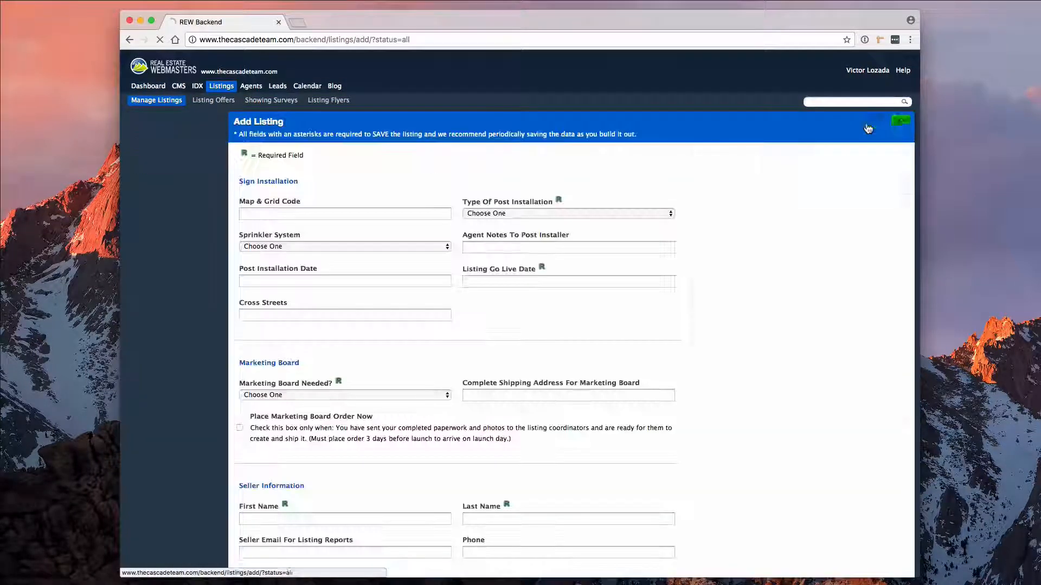
click(499, 215)
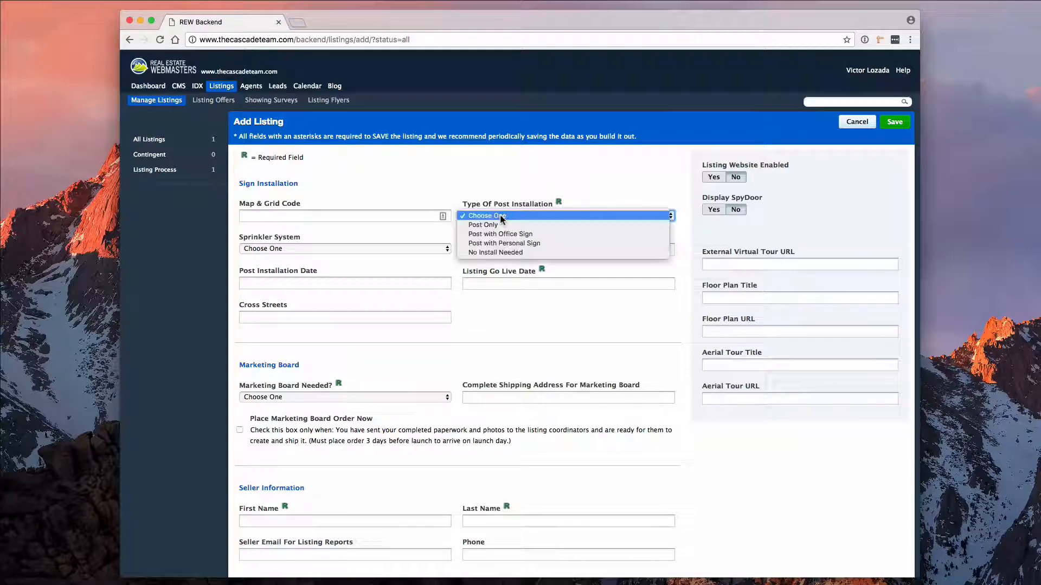
click(501, 244)
click(428, 249)
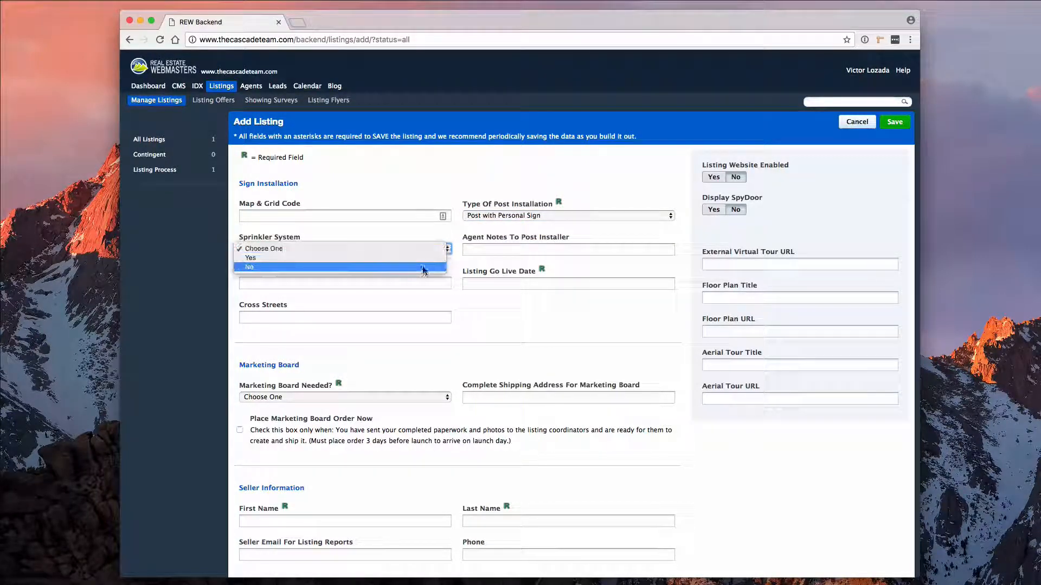
click(421, 267)
Add installer notes 'Location marked by mail box' and set installation and go-live dates to April 27.
click(473, 249)
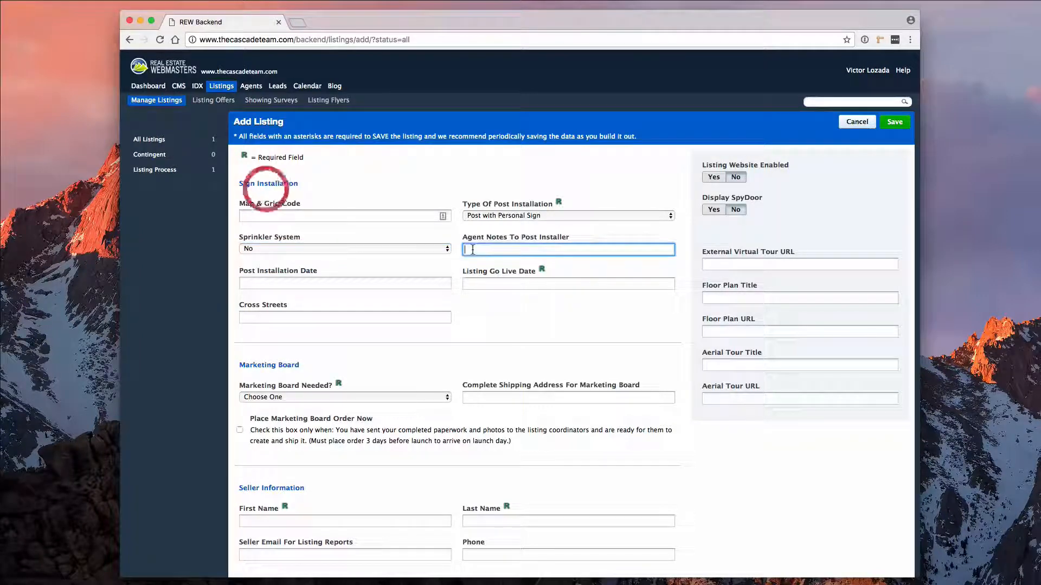
text(Location marked by mail box)
click(378, 283)
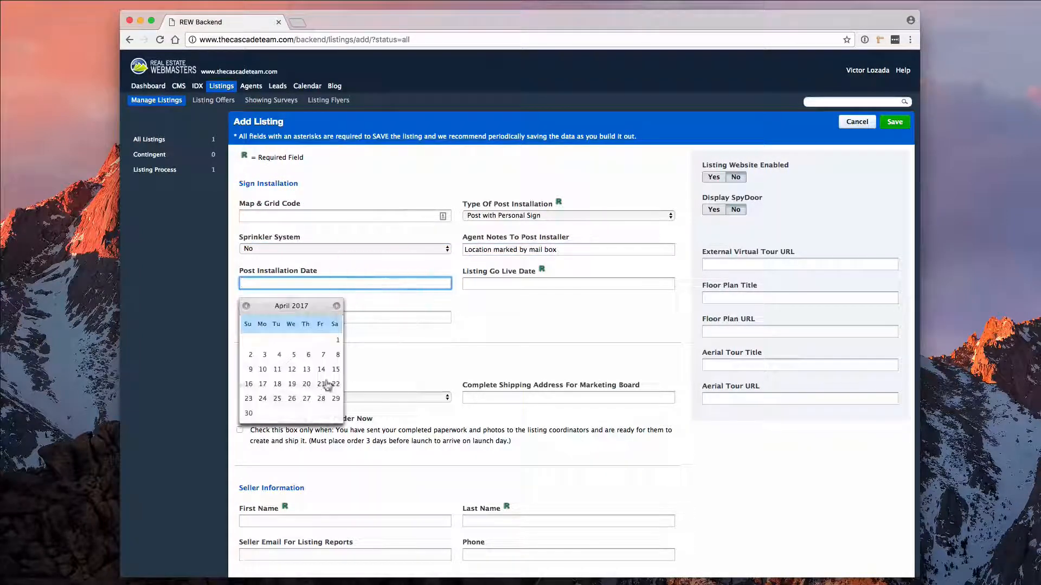
click(307, 399)
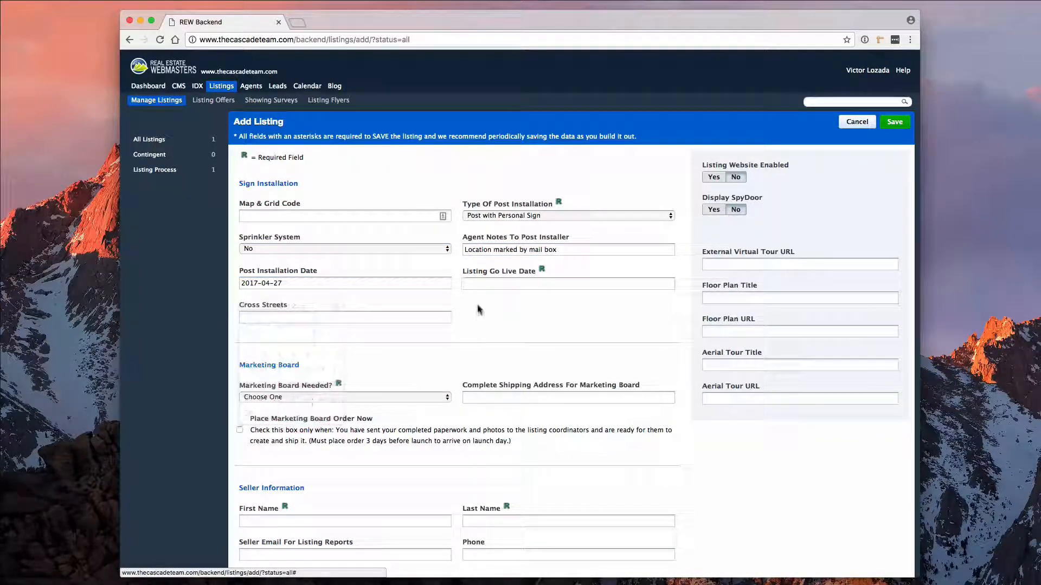
click(482, 284)
click(529, 399)
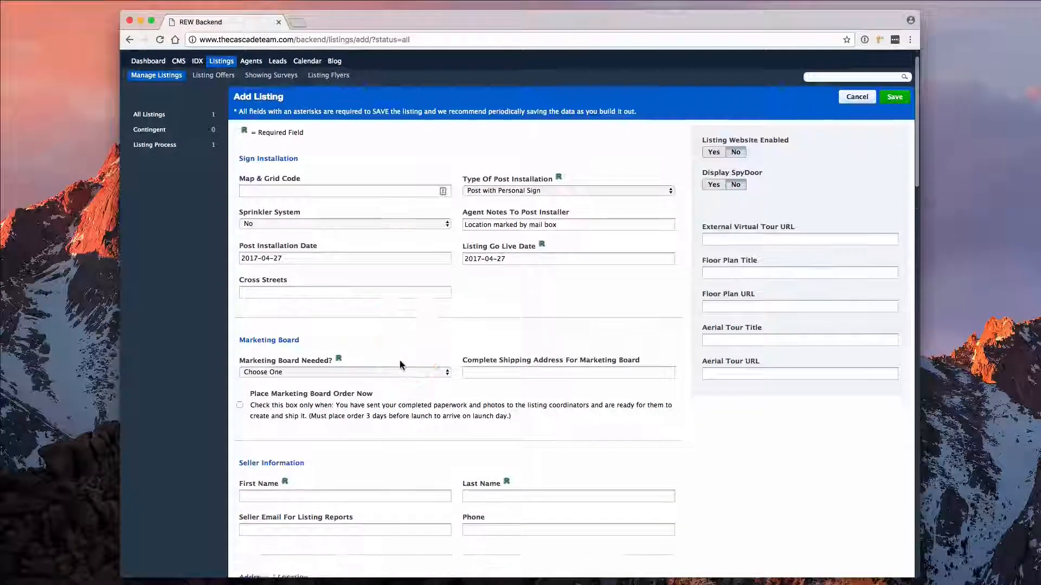
Mark a marketing board as needed and paste its shipping address.
scroll(401, 365, down, 8)
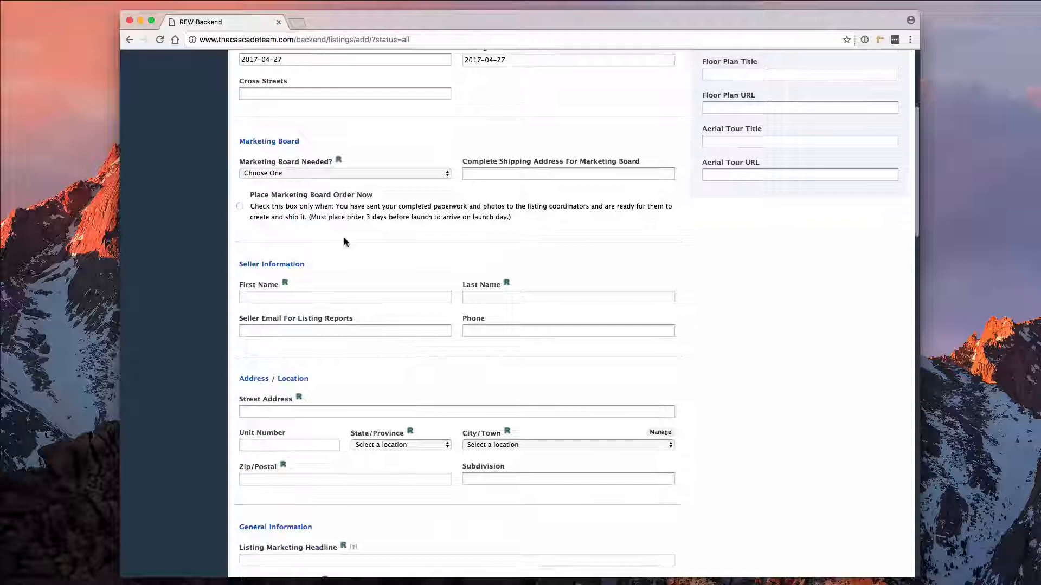
click(329, 173)
click(265, 186)
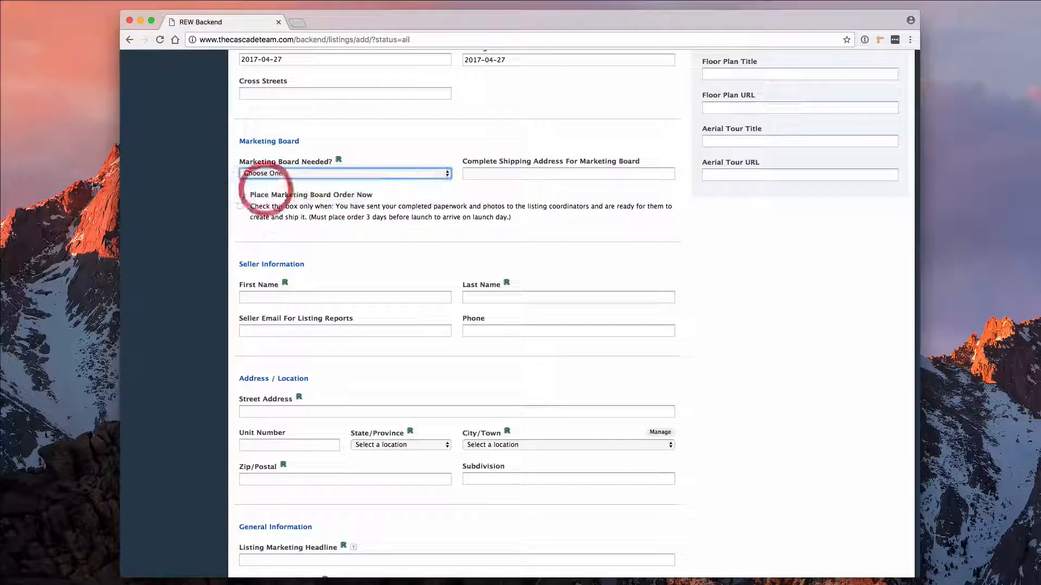
click(524, 174)
text(1234 Success Ave, Sammamish, WA 98029)
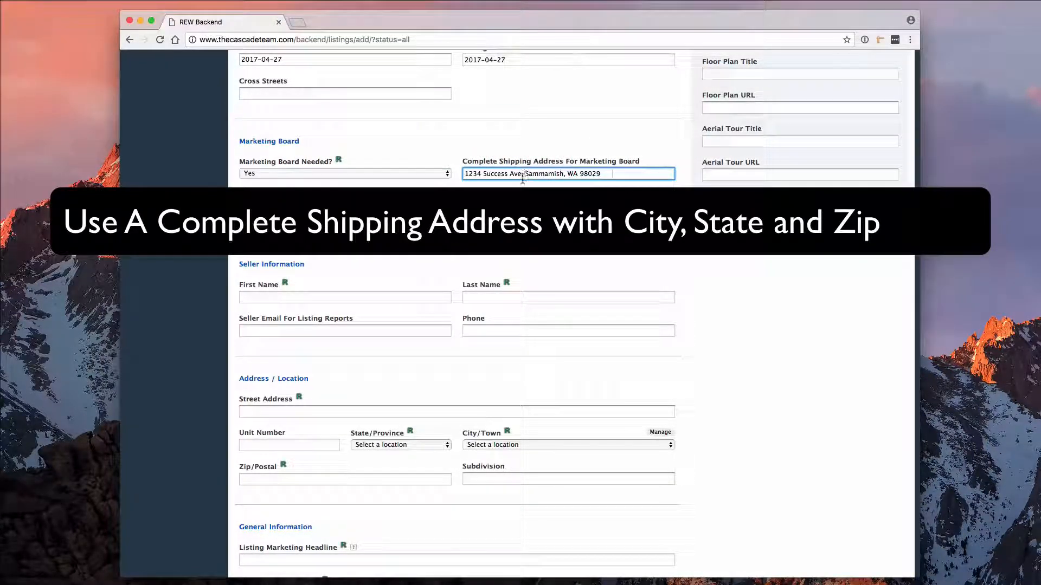
Enter the seller's first and last name, e-mail address and phone number.
click(314, 297)
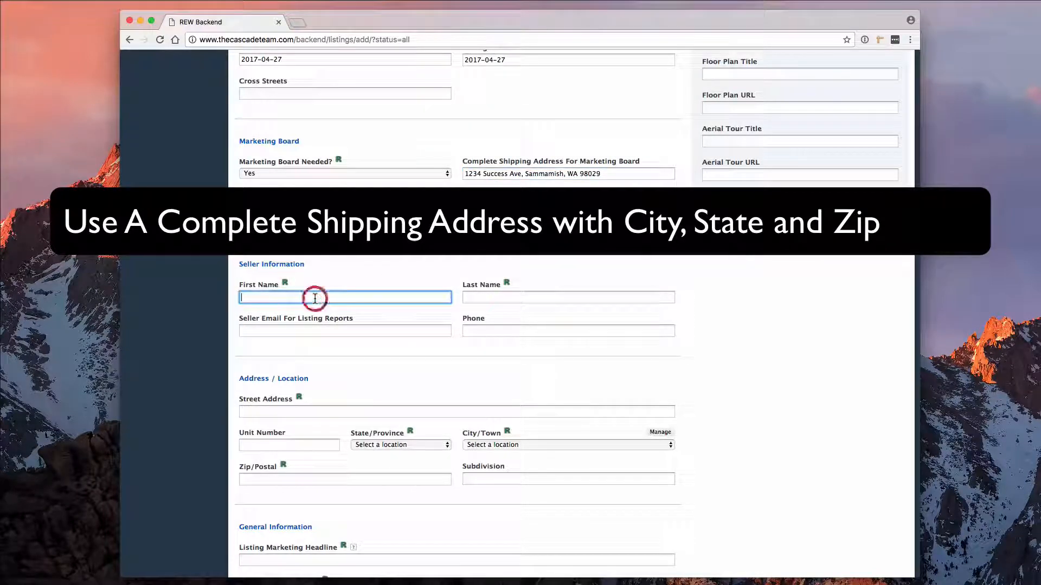
text(Happy)
key(Tab)
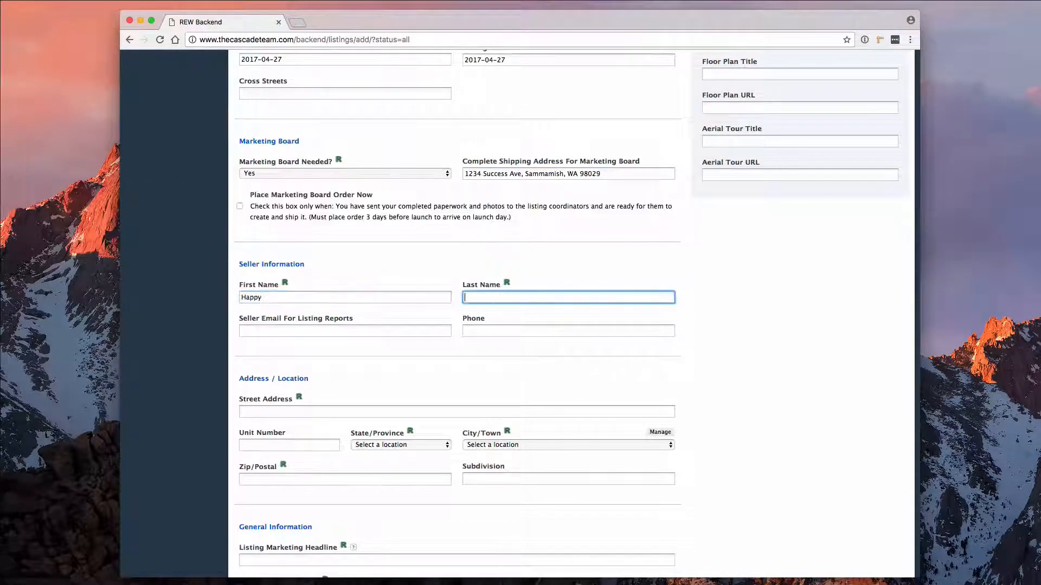
text(Seller)
key(Tab)
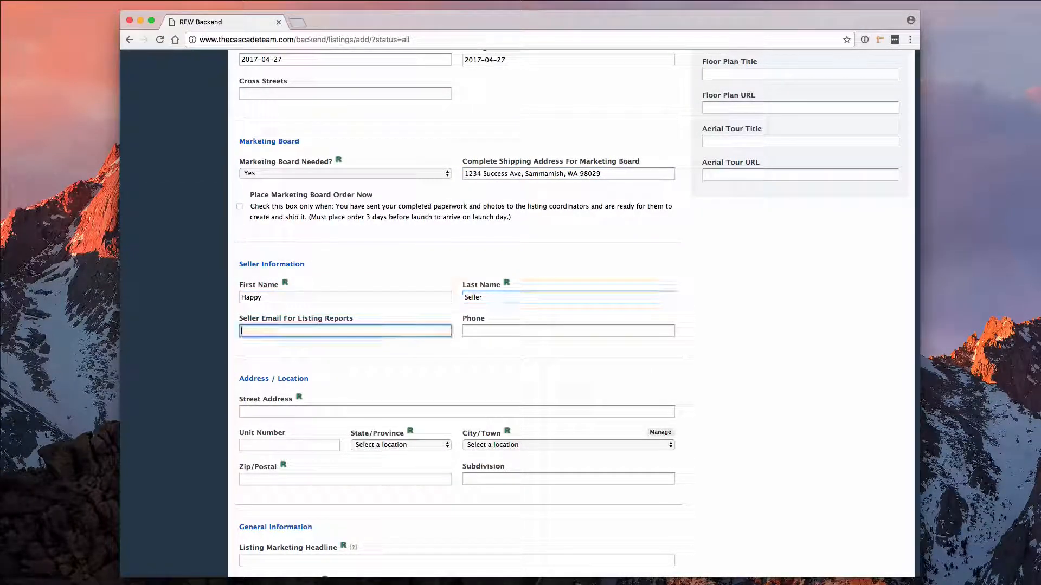
click(265, 334)
key(super+v)
key(Tab)
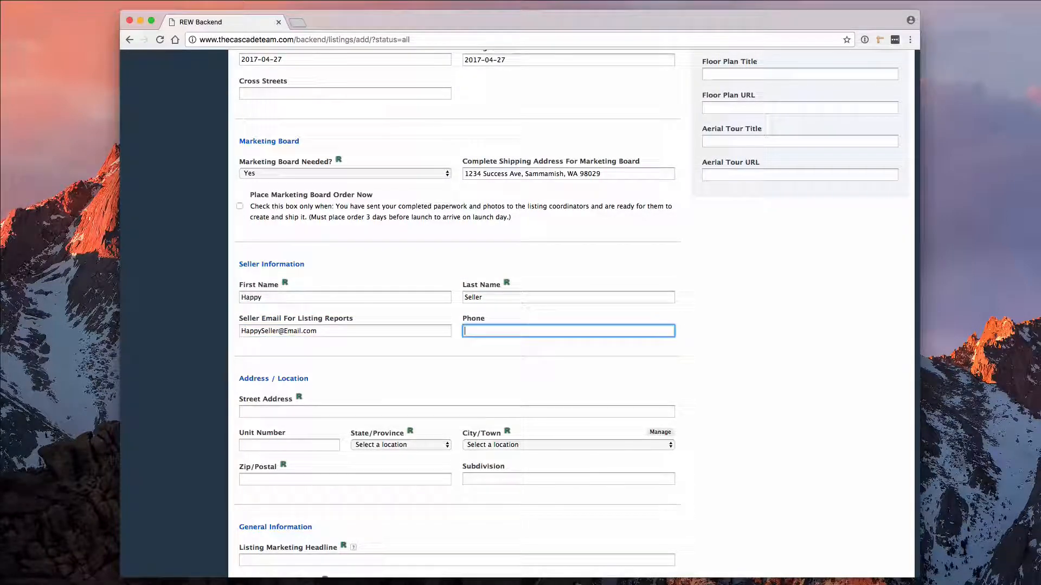
text(555-555-1212)
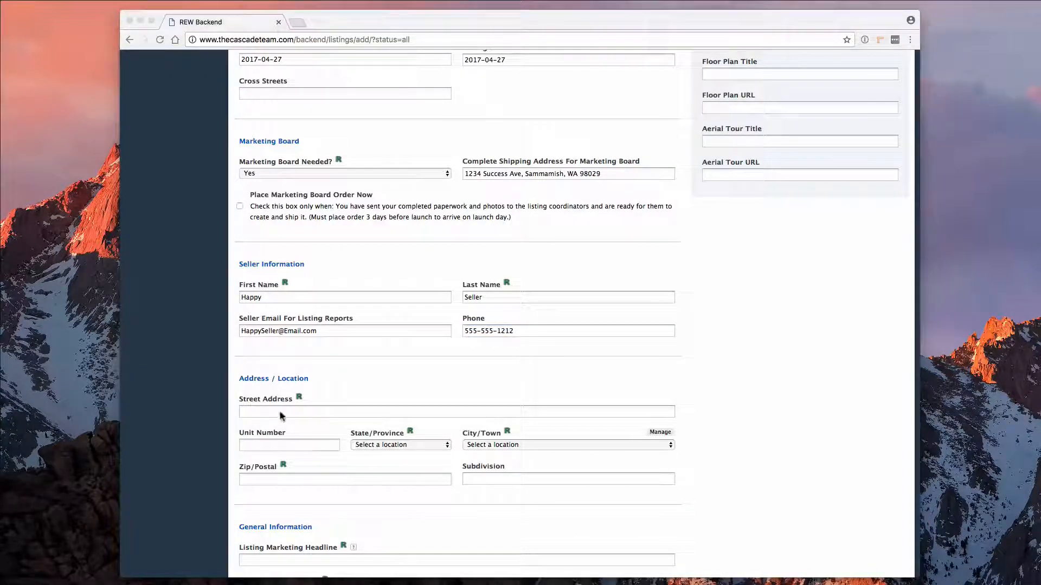
Enter the property's street address, state, city and zip code.
click(281, 413)
text(4321 Main ST)
key(Tab)
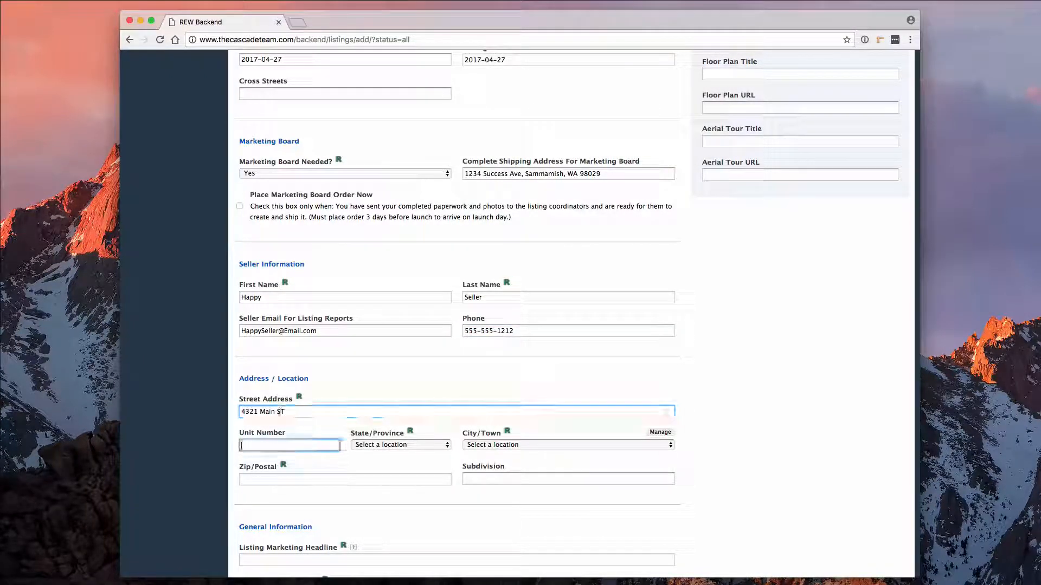
key(Tab)
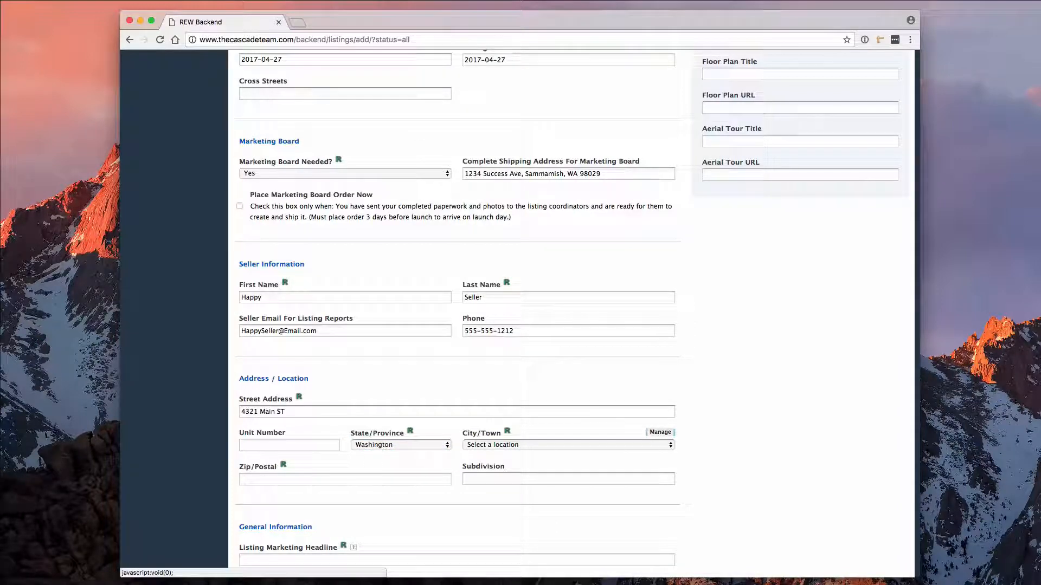
key(Tab)
key(i)
key(Tab)
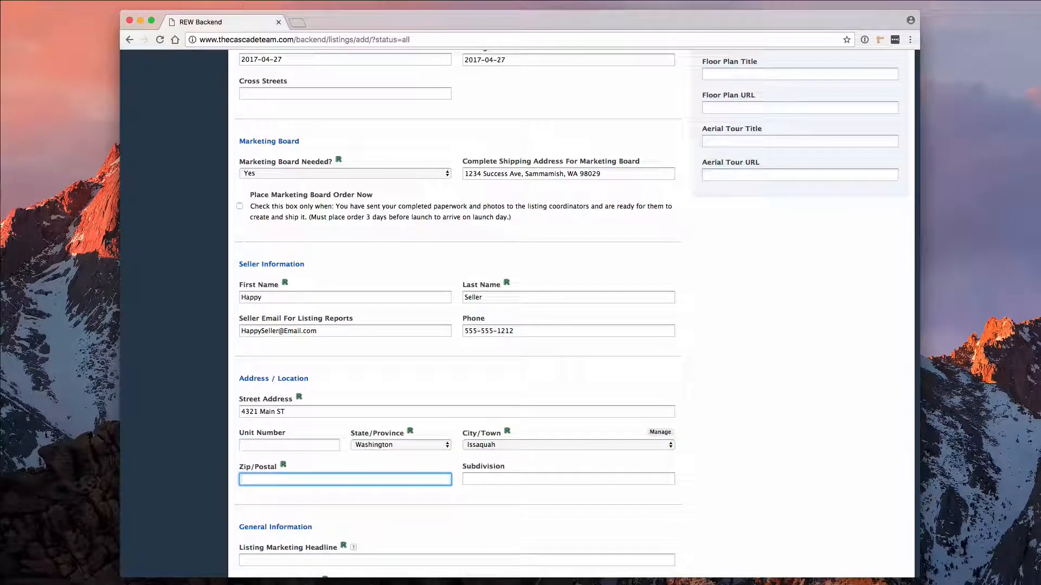
text(98029)
key(Tab)
Add subdivision The Heights, headline 'Beautiful home with mountain views!', and the street address as website link.
text(The Heights)
scroll(288, 238, down, 6)
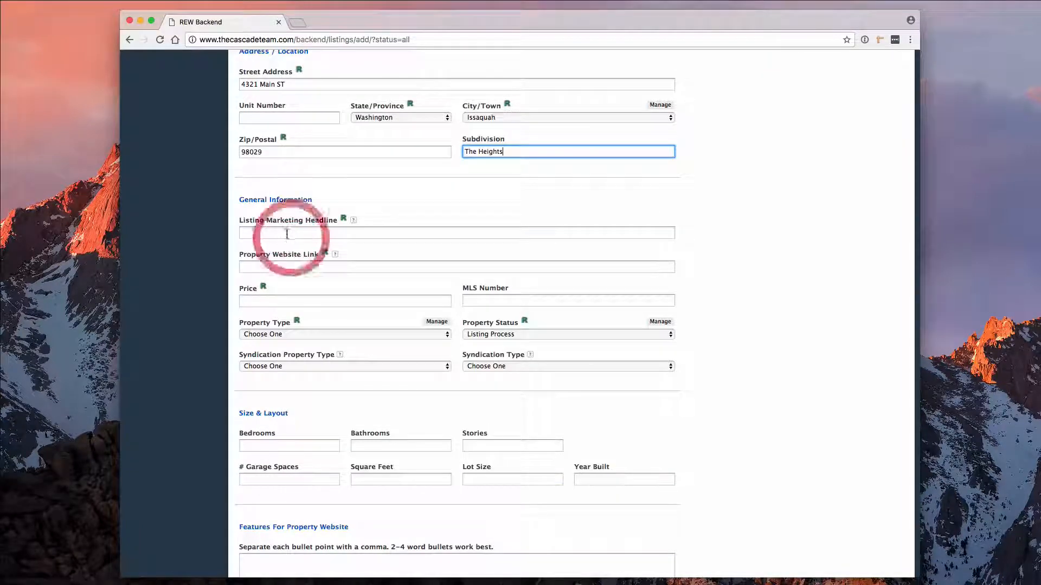
click(286, 233)
text(Beautiful home with mountain views!)
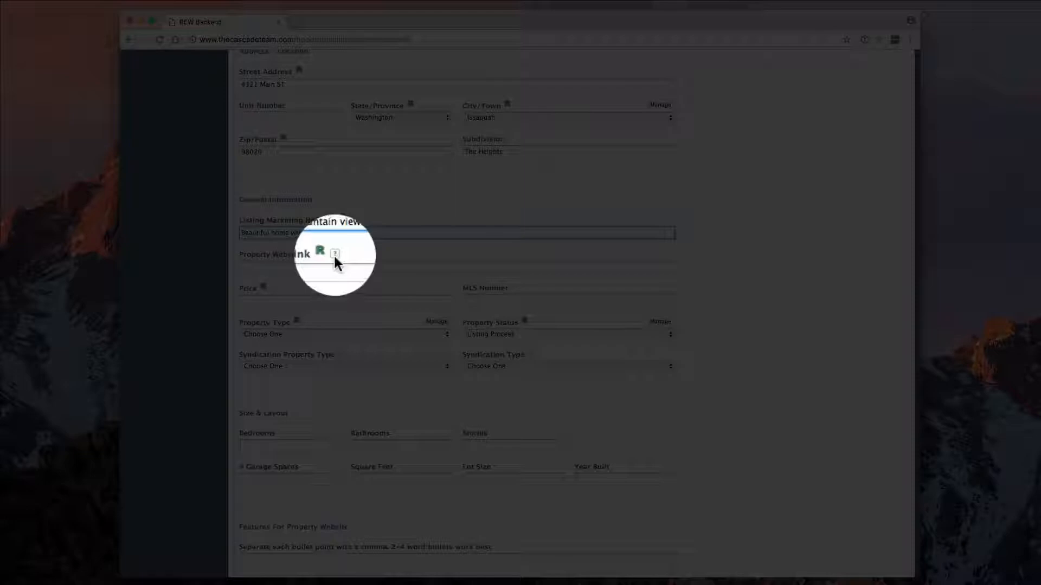
click(334, 254)
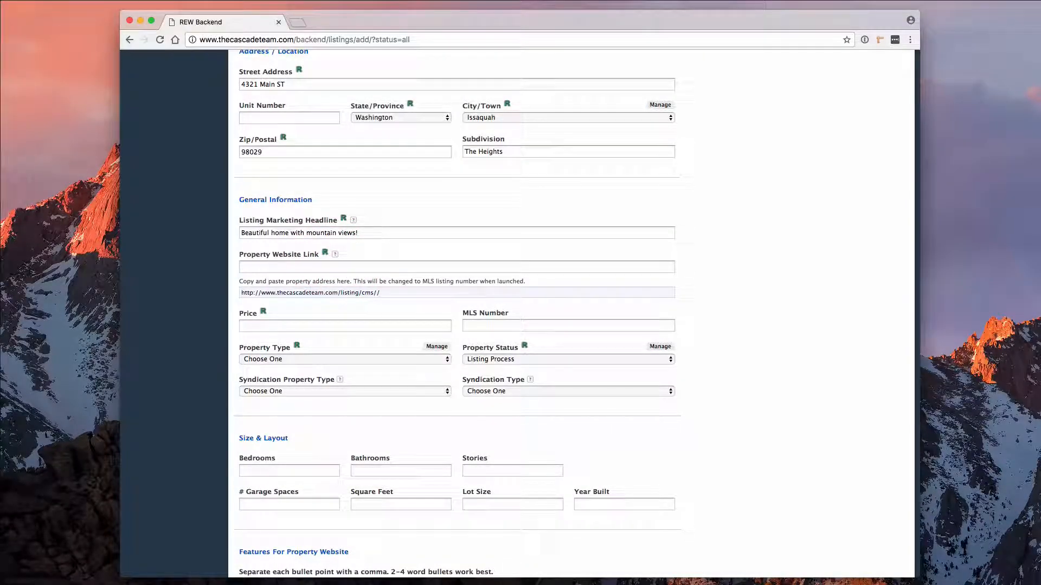
drag(302, 86, 229, 77)
key(ctrl+c)
click(258, 267)
key(ctrl+v)
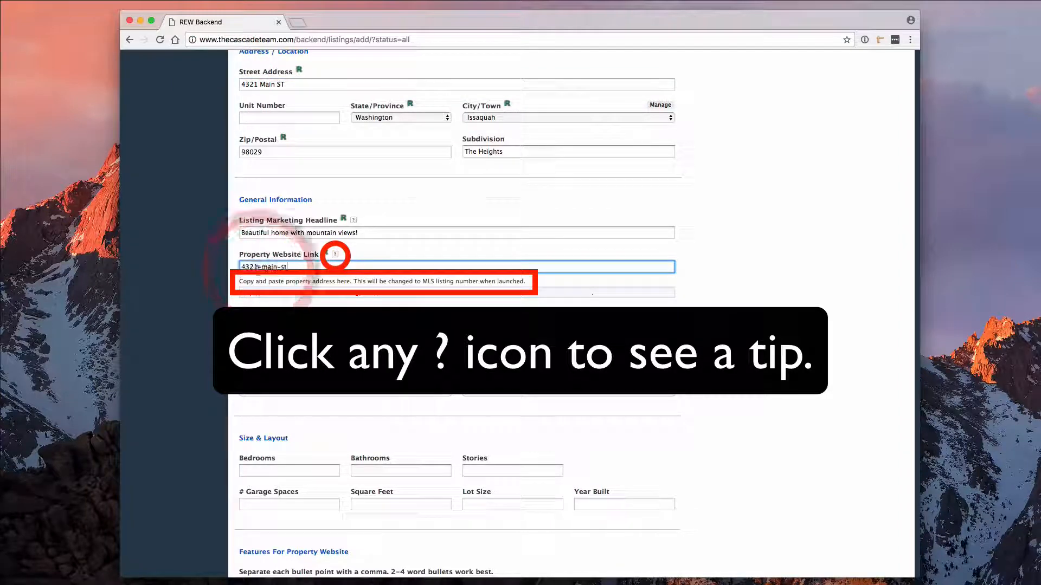
Classify the listing as Residential, Listing Process status, syndicated as a House for Sale.
click(388, 358)
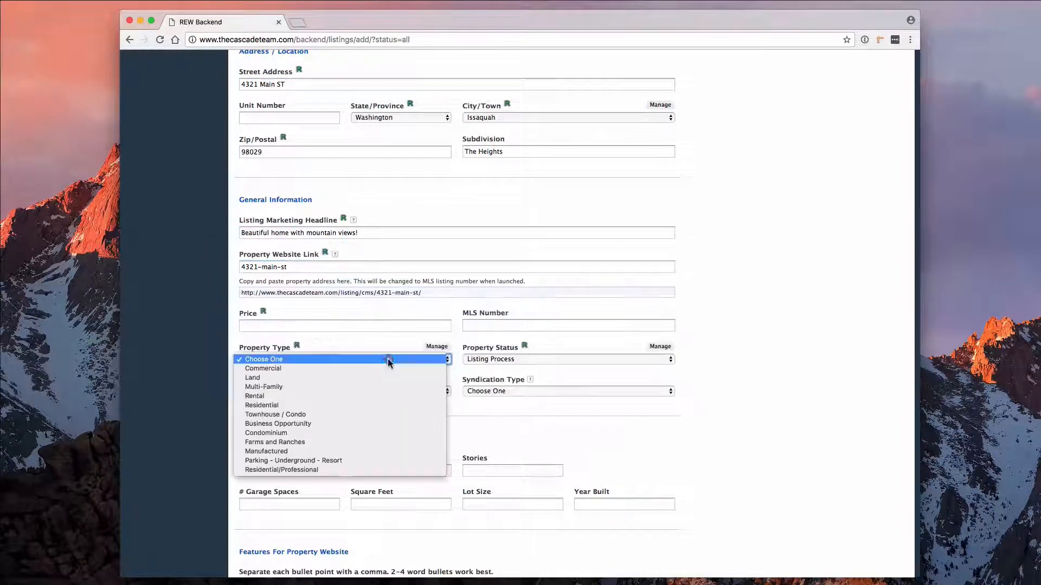
click(320, 406)
click(520, 359)
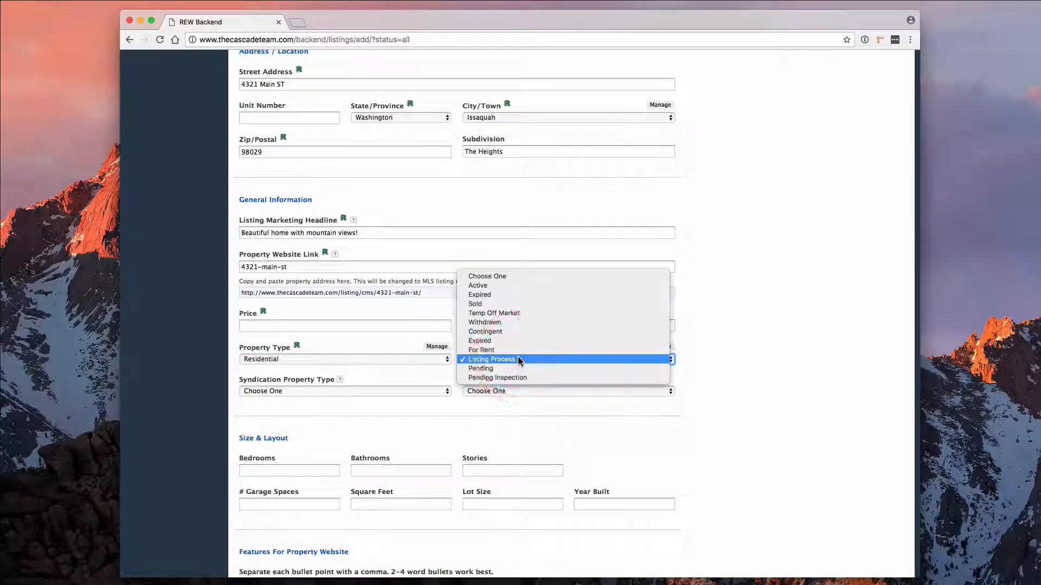
click(761, 370)
click(359, 390)
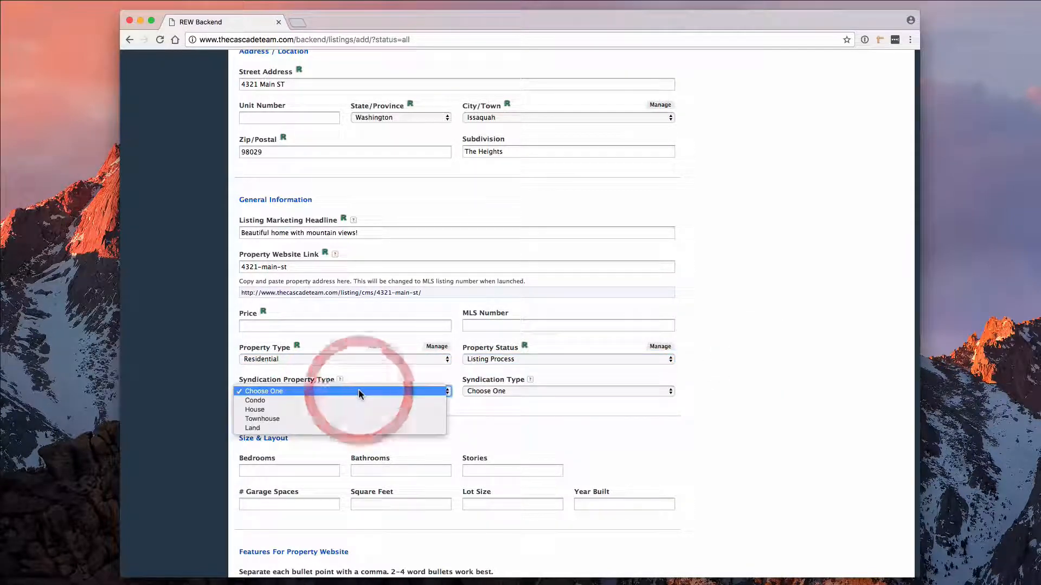
click(346, 411)
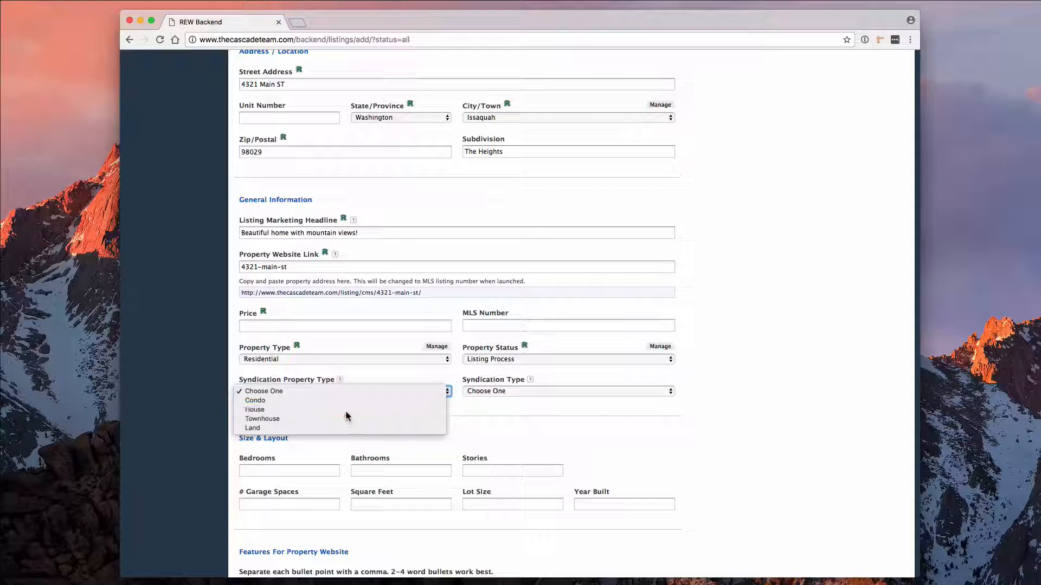
click(505, 391)
click(493, 410)
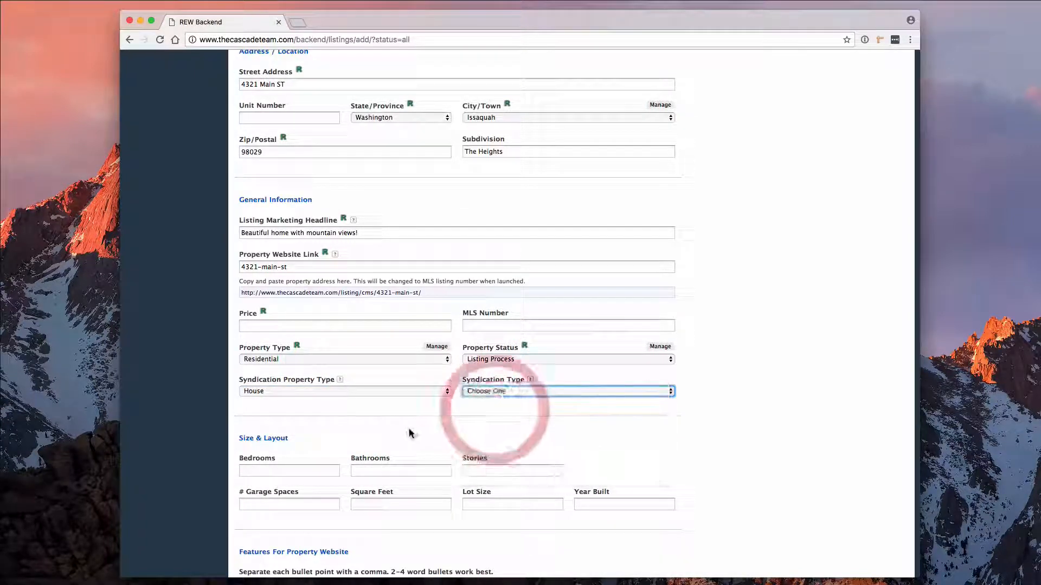
scroll(254, 327, down, 5)
click(255, 326)
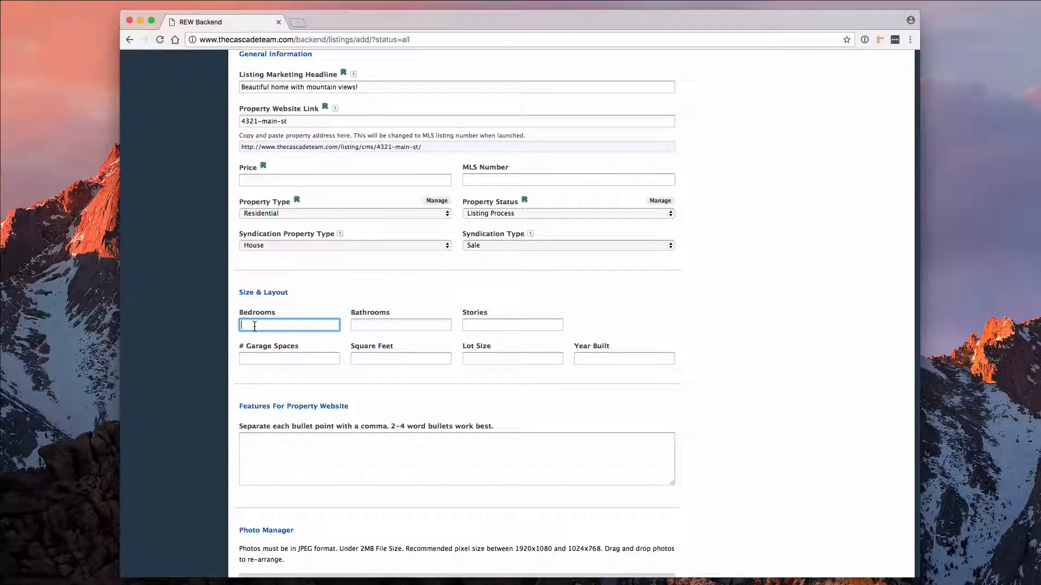
Fill in Size & Layout: 5 bedrooms, 2.5 baths, 2000 sq ft, plus garage and year built.
text(5)
key(Tab)
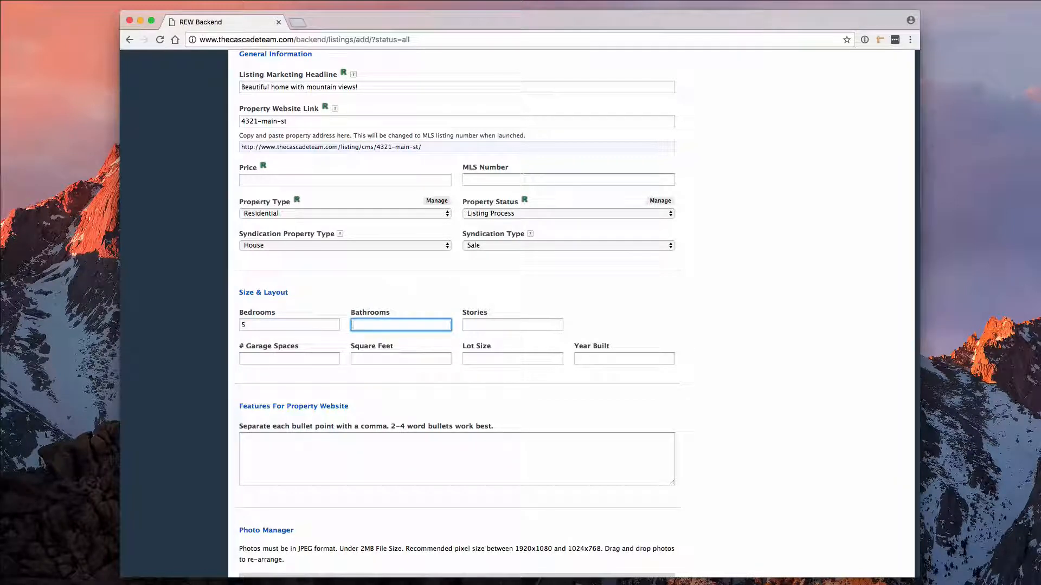
key(Tab)
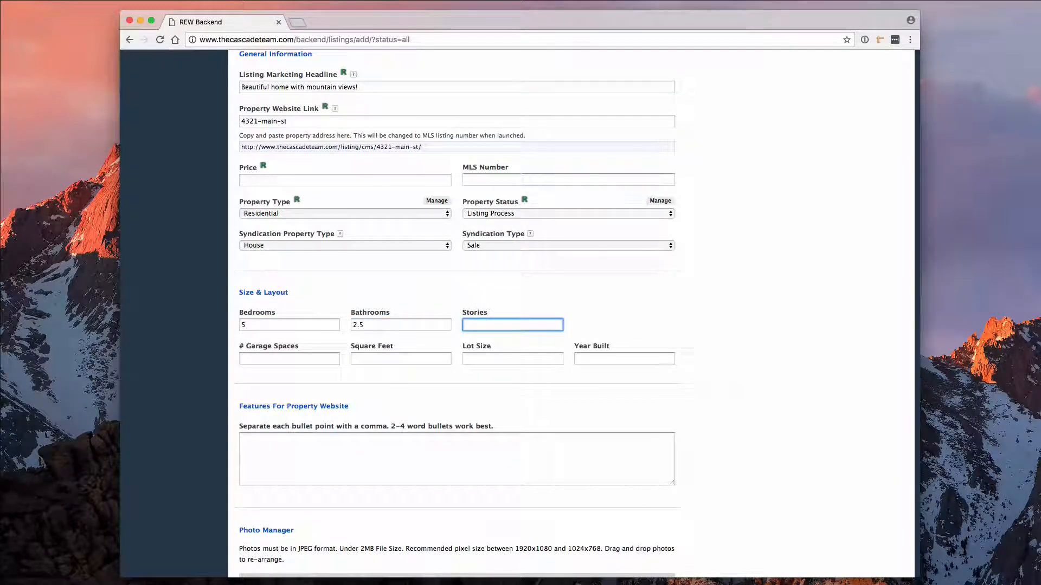
key(Tab)
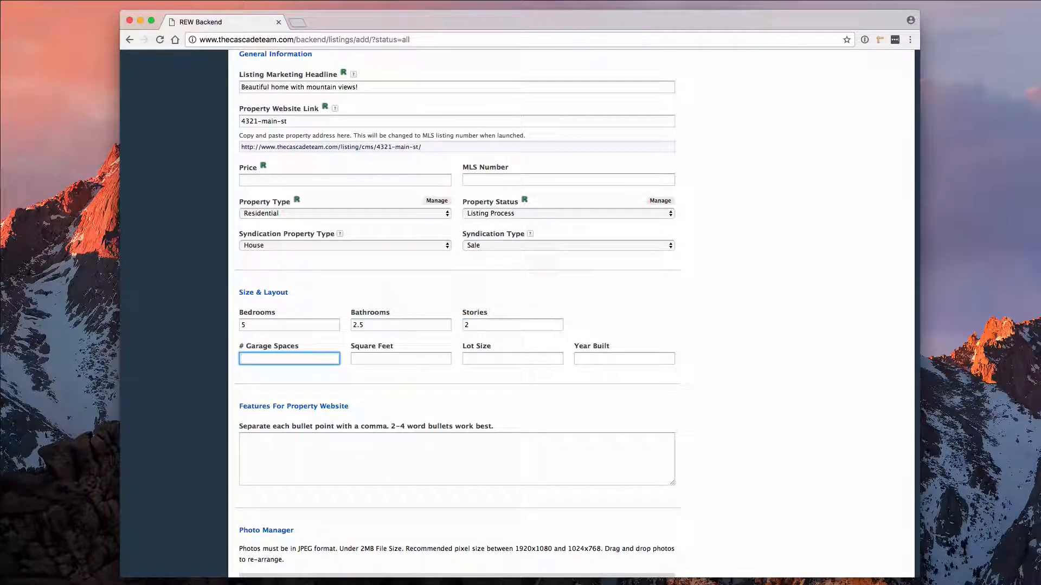
text(2)
key(Tab)
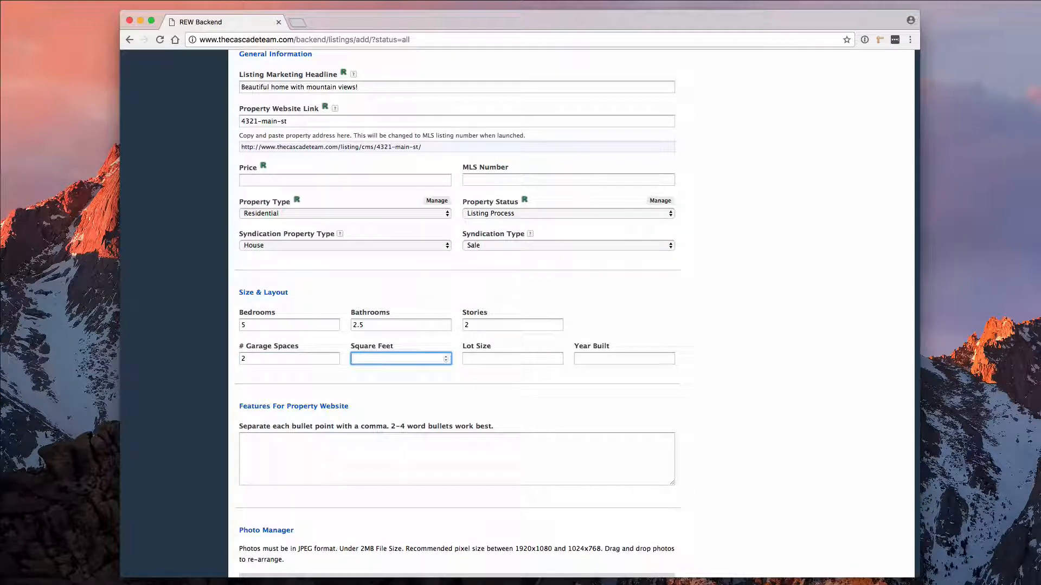
key(Tab)
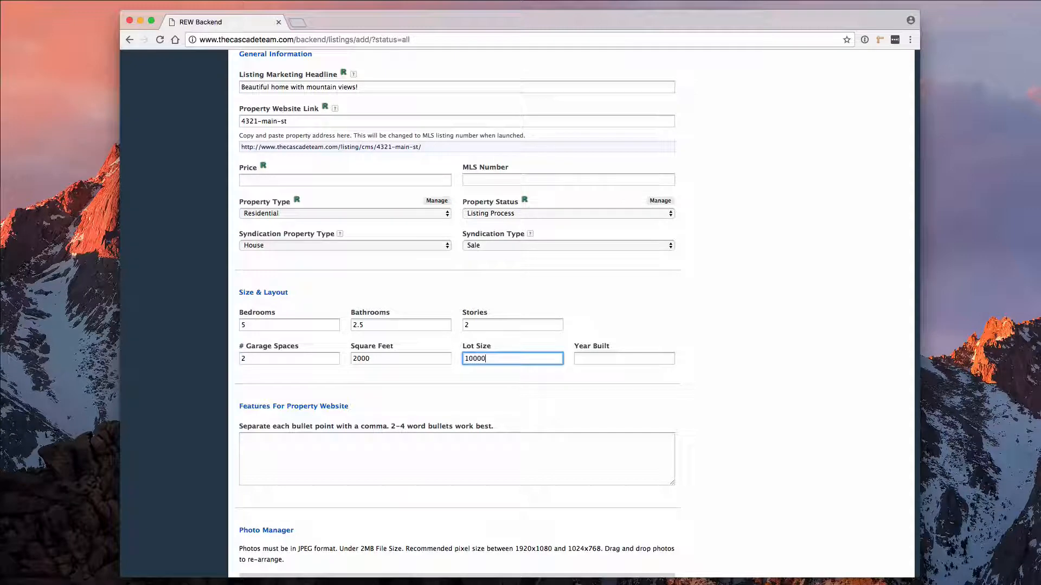
key(Tab)
text(200)
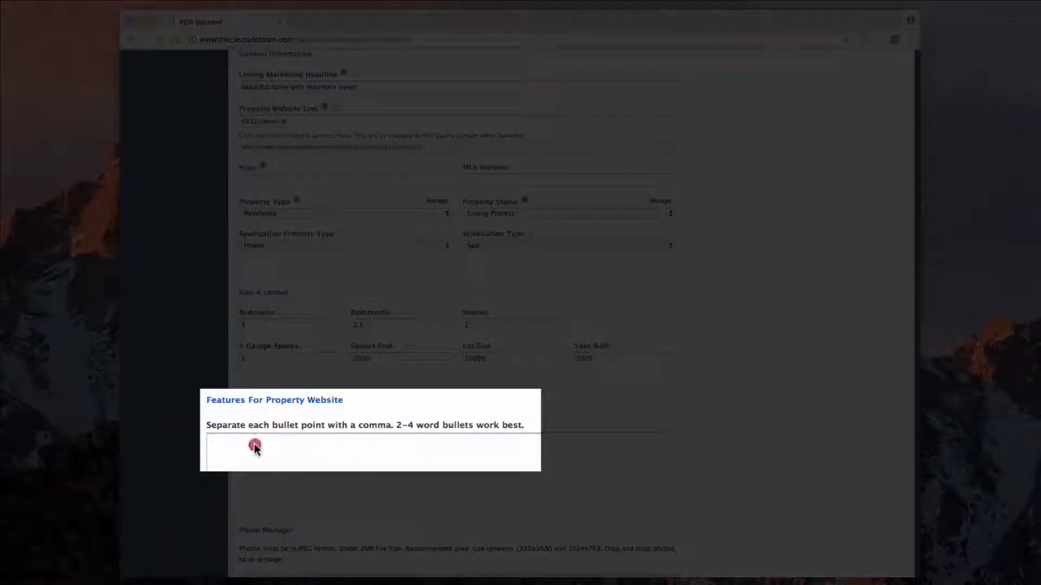
Paste the four comma-separated property features into the Features box.
click(252, 444)
text(Mountain Views, Slab Granite Kitchen, Hardwood Floors, Stainless Steel Appliances)
scroll(167, 481, down, 4)
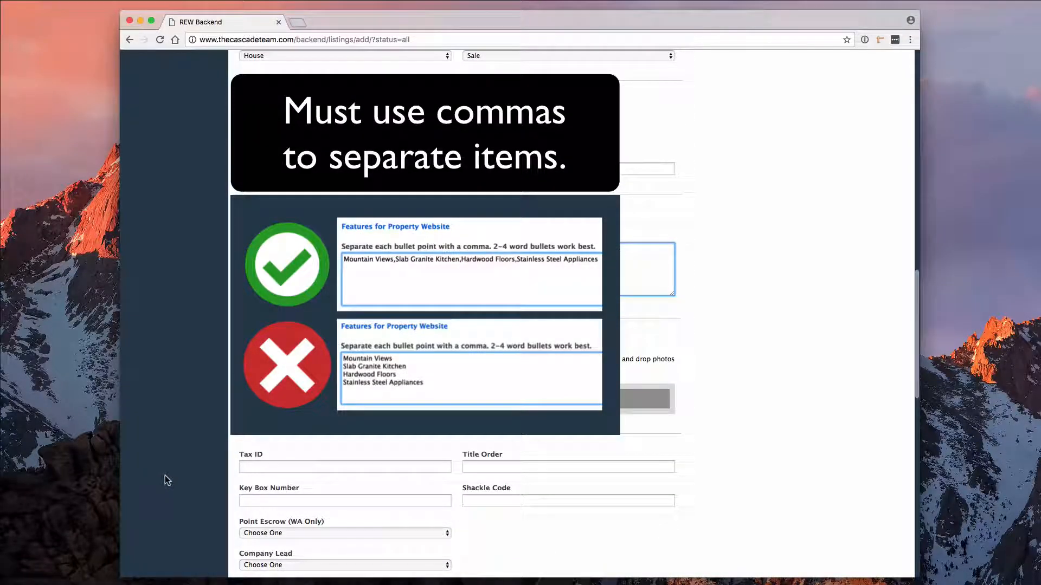
scroll(167, 481, down, 4)
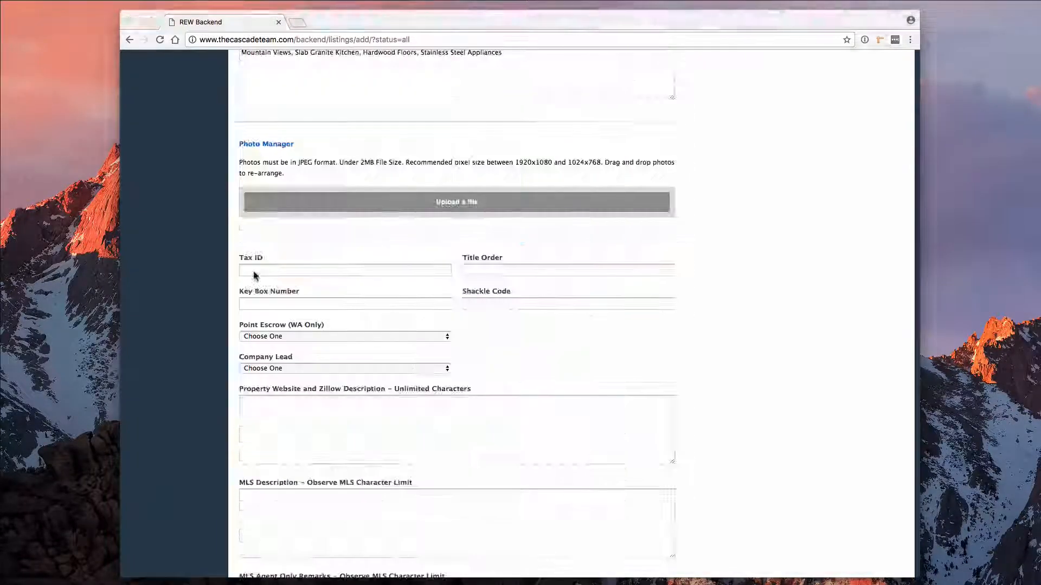
Fill in Tax ID, Title Order Yes, key box and shackle codes, Point Escrow Yes, Company Lead No.
click(254, 270)
text(123456789)
key(Tab)
text(Y)
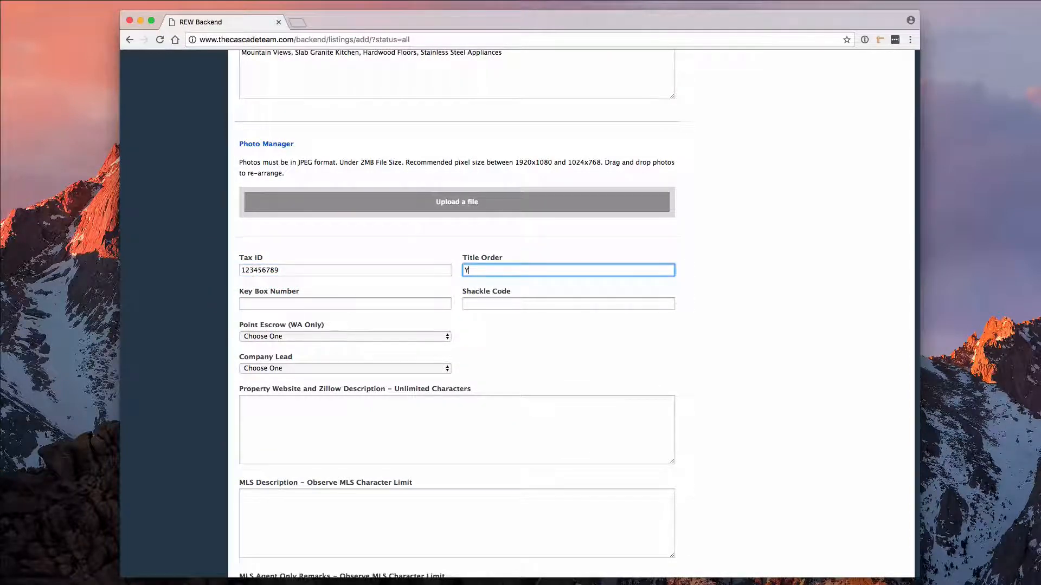
text(es)
key(Tab)
text(123)
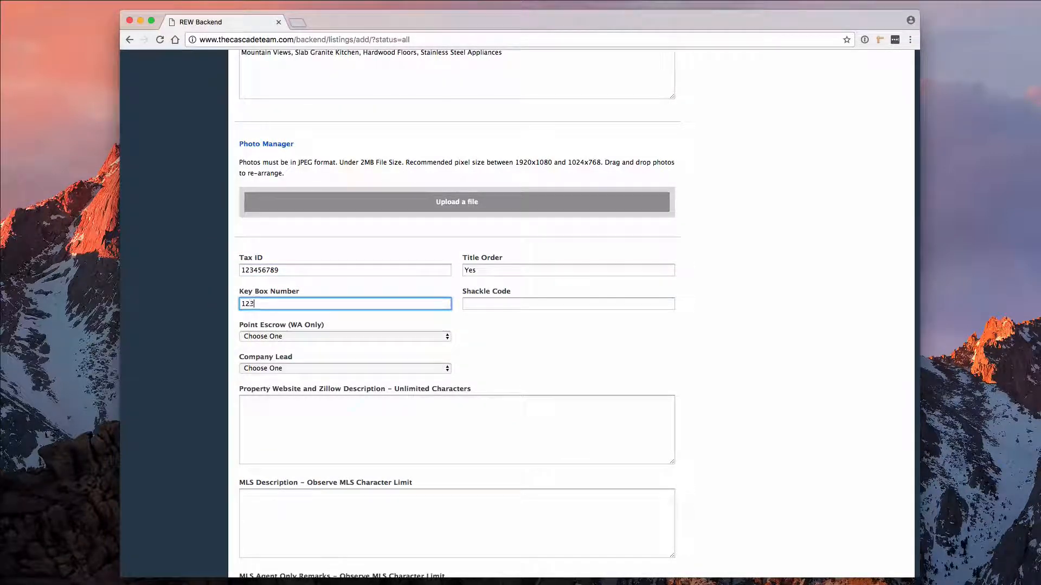
text(456)
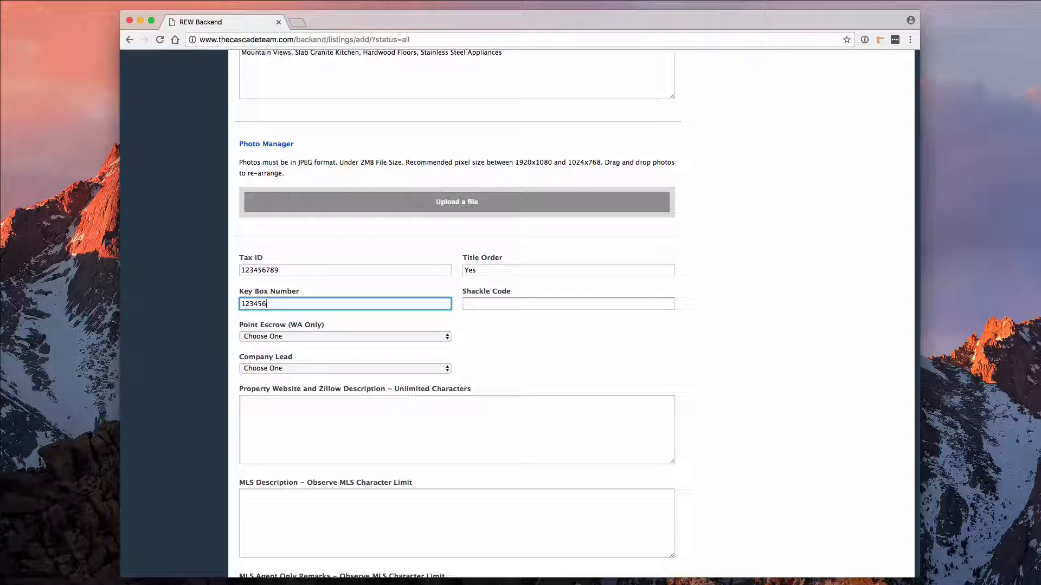
key(Tab)
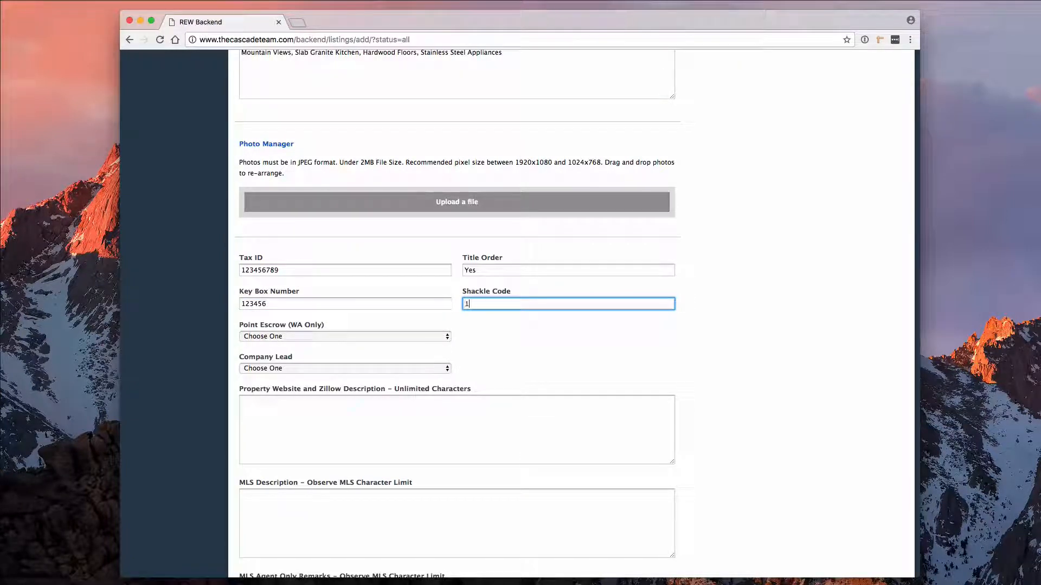
key(Tab)
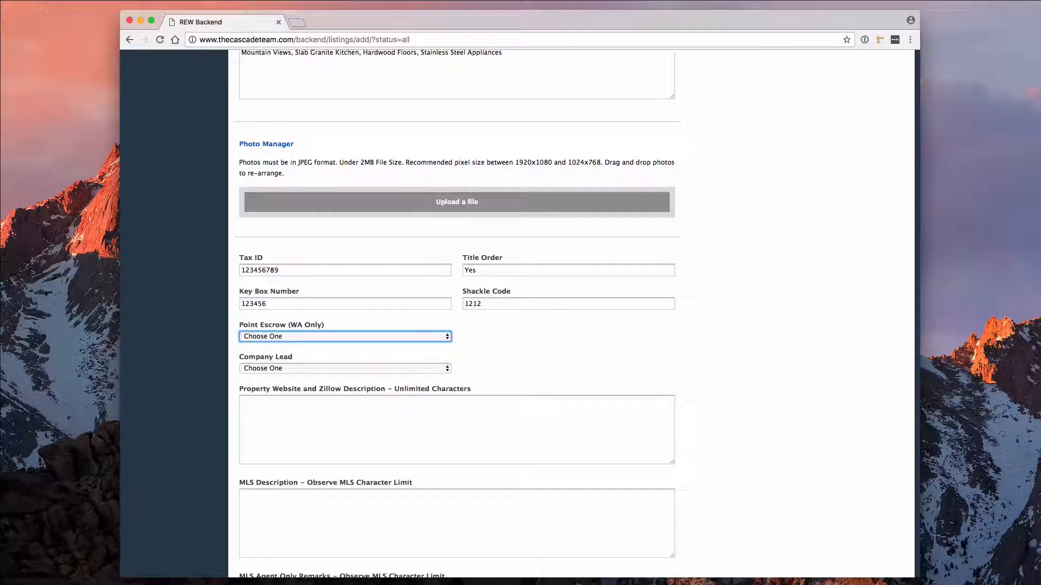
key(Tab)
key(Tab)
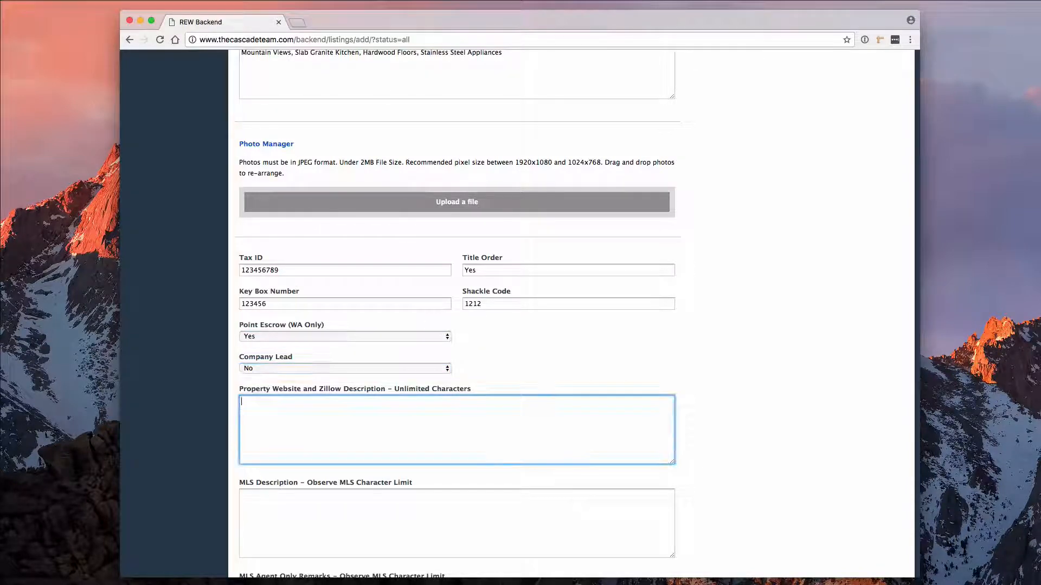
Paste the website/Zillow description, the short MLS description and the agent-only remarks.
click(284, 411)
text(Sunning Sammamish remodel close to everything yet tucked away in deeply wooded lot providing amazing privacy. Soaring wood-lined ceilings and freshly redone hardwoods throughout. Great gourmet kitchen, new gas Fireplace, new paint and fixtures, even freshly landscaped. 3 bedrooms plus lower level flex space that can be used as an office/4th bedroom or MIL complete with separate entrance and bathroom. Updated Baths throughout. High quality outside decks add outdoor living space. Septic w/ Sewer hookup at road. FREE 1 year Fidelity National Home Warranty w/ Point Escrow of Issaquah. Your dreams start here!)
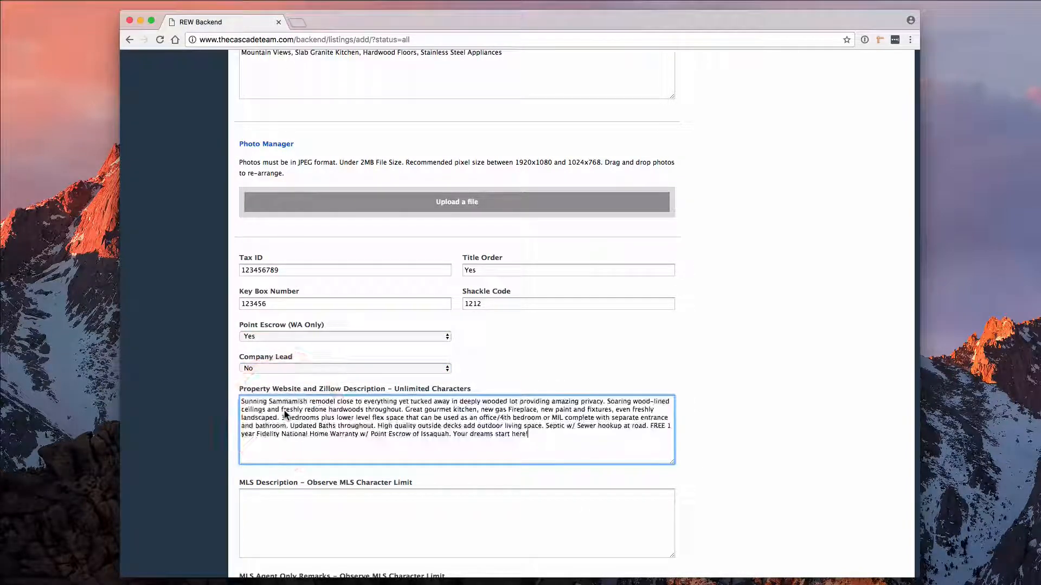
scroll(284, 411, down, 1)
scroll(284, 411, down, 5)
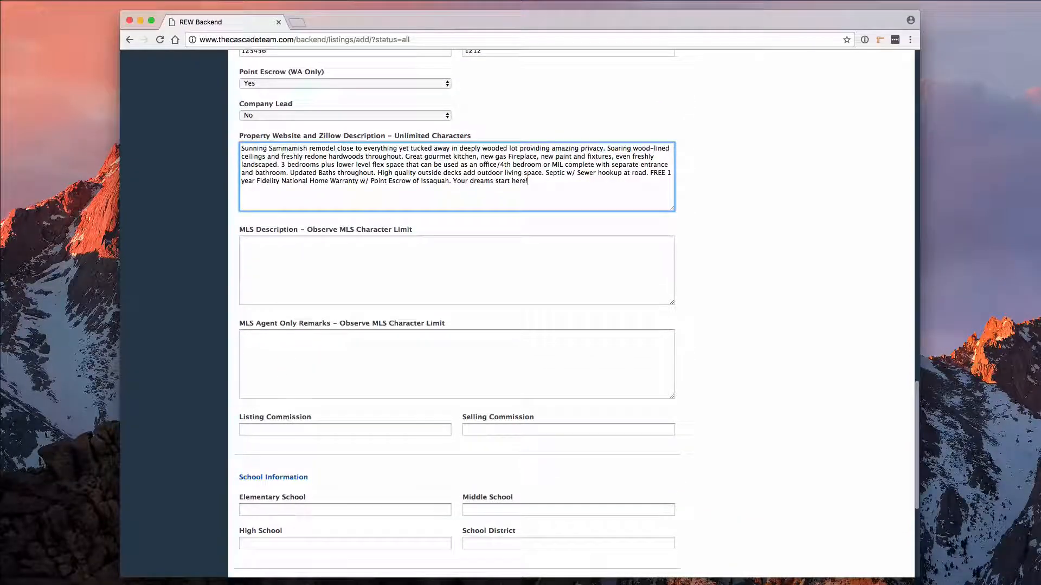
key(Tab)
text(Sunning Sammamish remodel close to everything yet amazingly private. Soaring ceilings and freshly redone hardwoods throughout. Great gourmet kitchen, new gas FP, new paint and fixtures, even freshly landscaped. 3 bedrooms plus lower level flex office/4th bed/MIL w/ separate entrance. Updated Bath. Tons of trees, and outside decks. FREE 1 year home warranty w/ Point Escrow. Dreams start here!)
click(290, 361)
text(Vacant and easy to show. Please lock up and turn out lights. Call helpful listing broker if you have questions. FREE 1 year home warranty when you close with Point Escrow!)
Set 1% listing and 3% selling commission, Issaquah school district, and paste the driving directions.
click(257, 428)
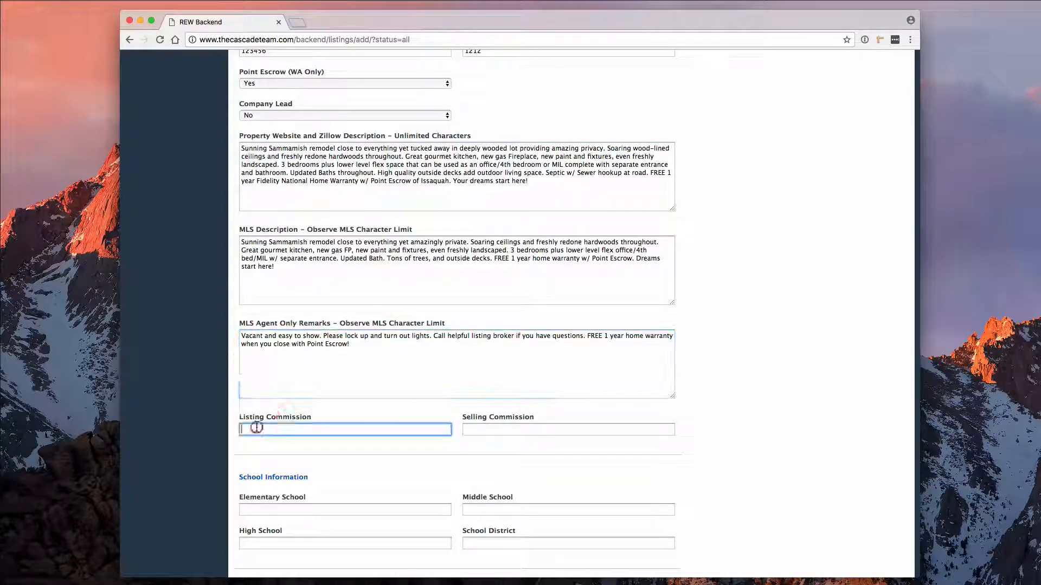
text(1)
key(Tab)
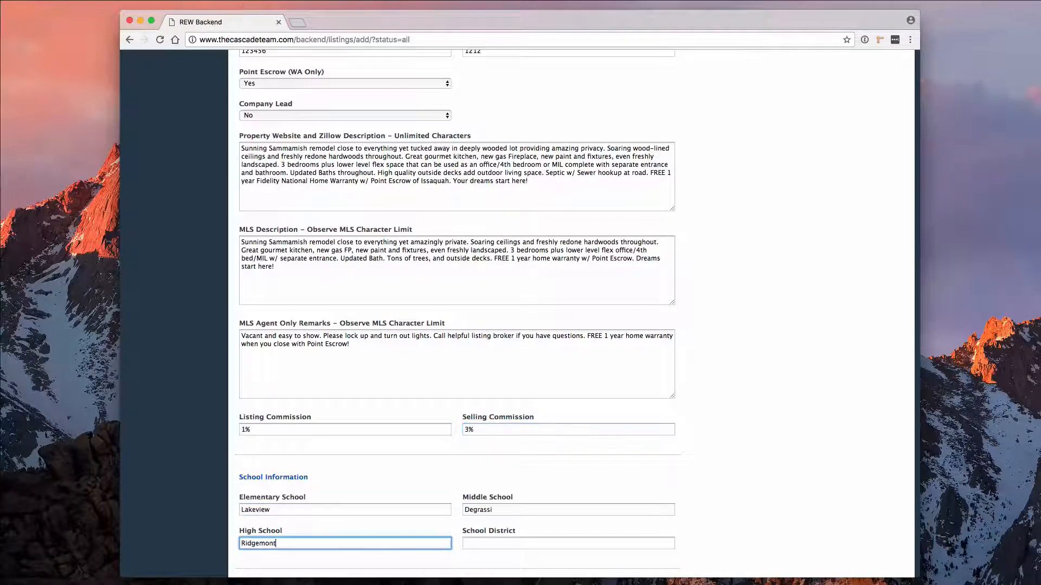
key(Tab)
text(Issaquah)
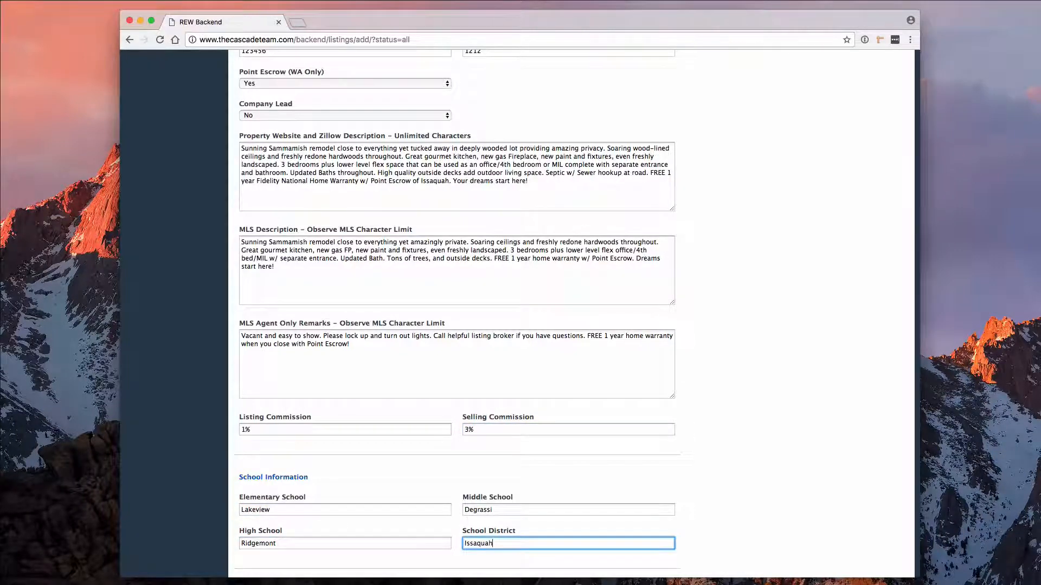
scroll(283, 394, down, 5)
click(282, 395)
text(I-90 exit 17. North on Lake Sammamish Parkway. East on Black Nugget RD. Follow up hill. Home is on the right.)
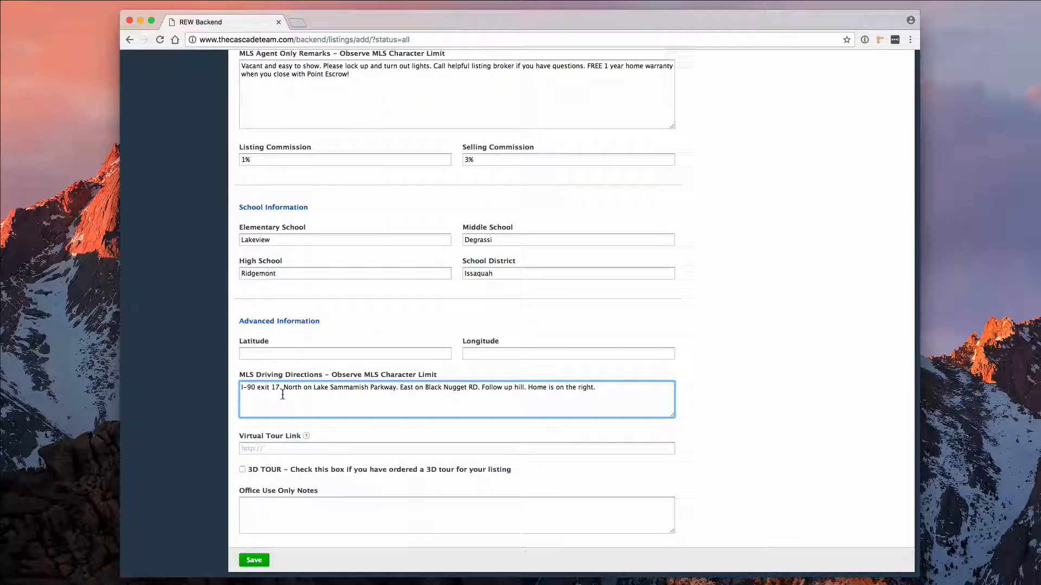
scroll(282, 395, up, 10)
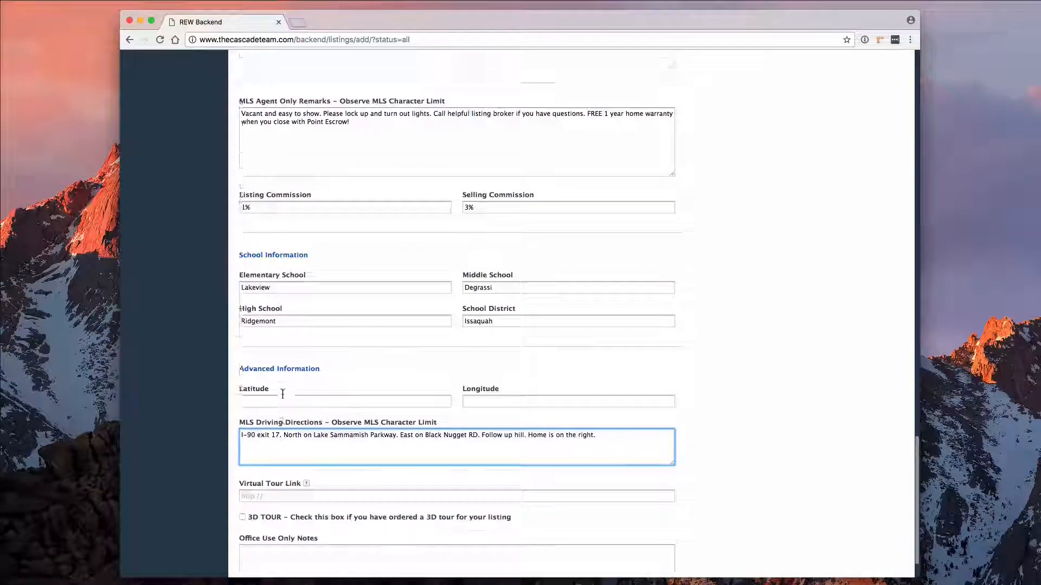
scroll(282, 395, up, 20)
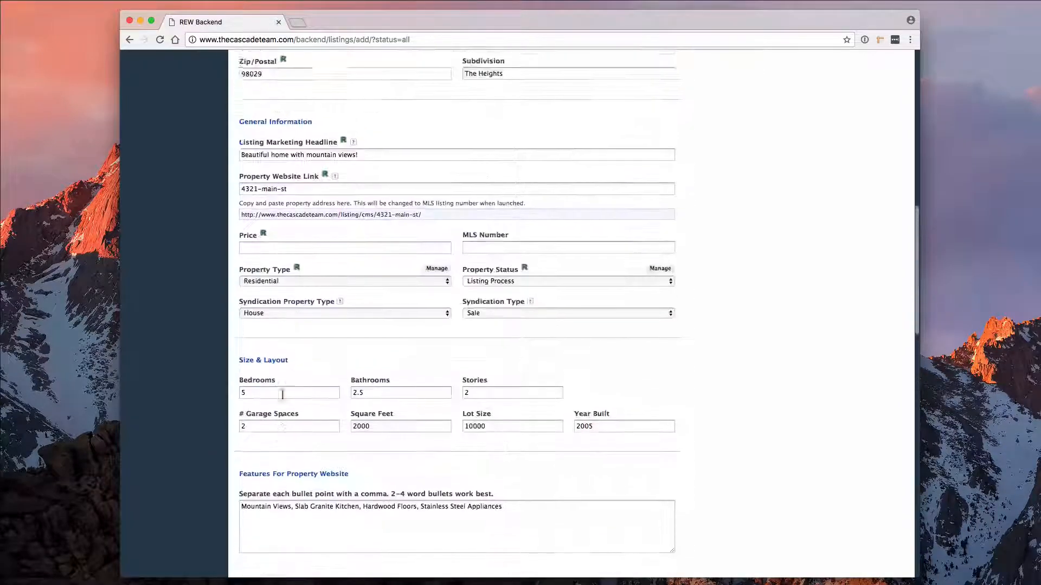
scroll(282, 394, up, 4)
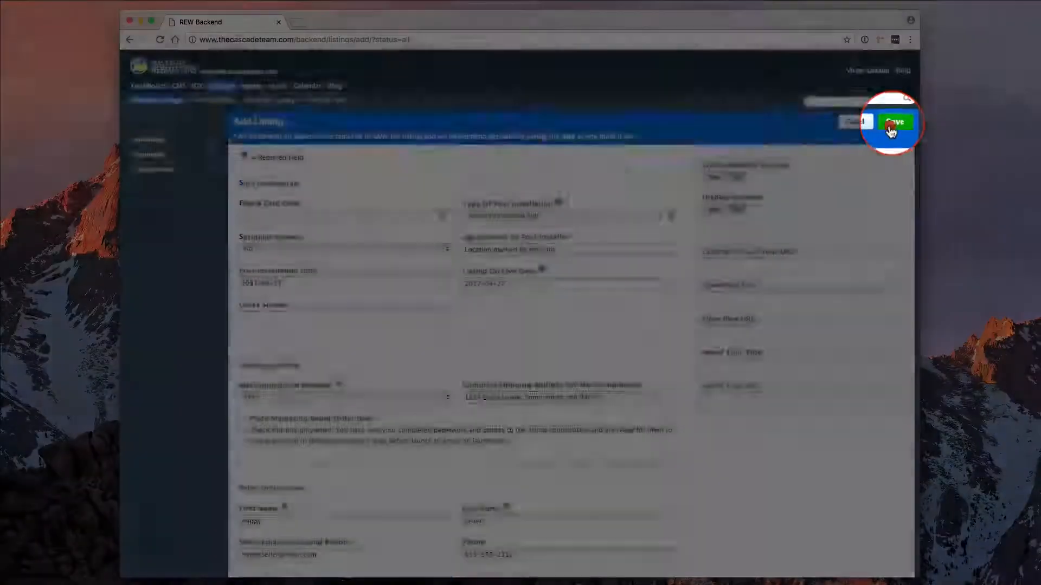
Fill in the required $500,000 price flagged on the first save attempt.
click(889, 128)
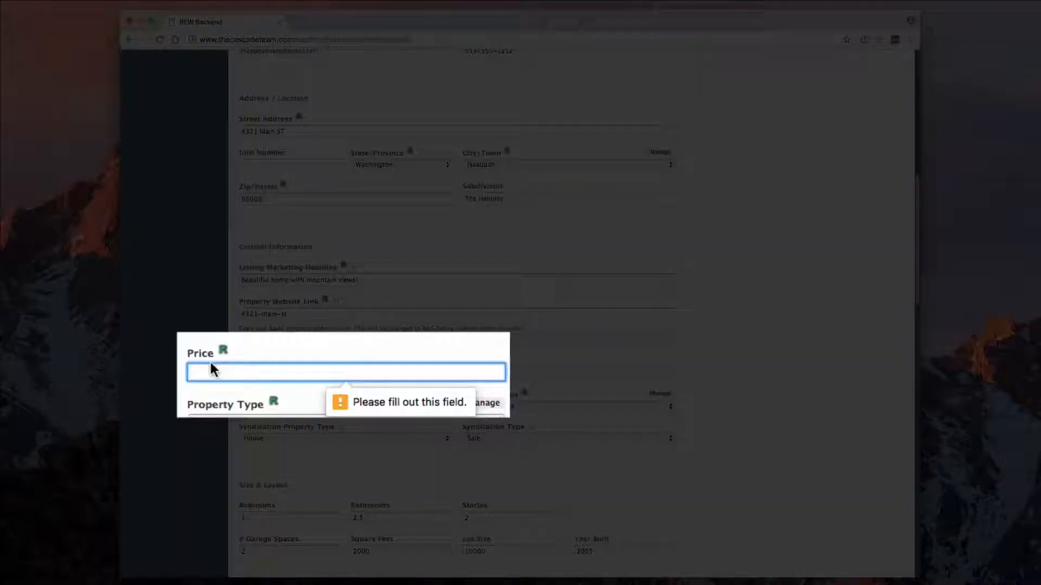
click(212, 370)
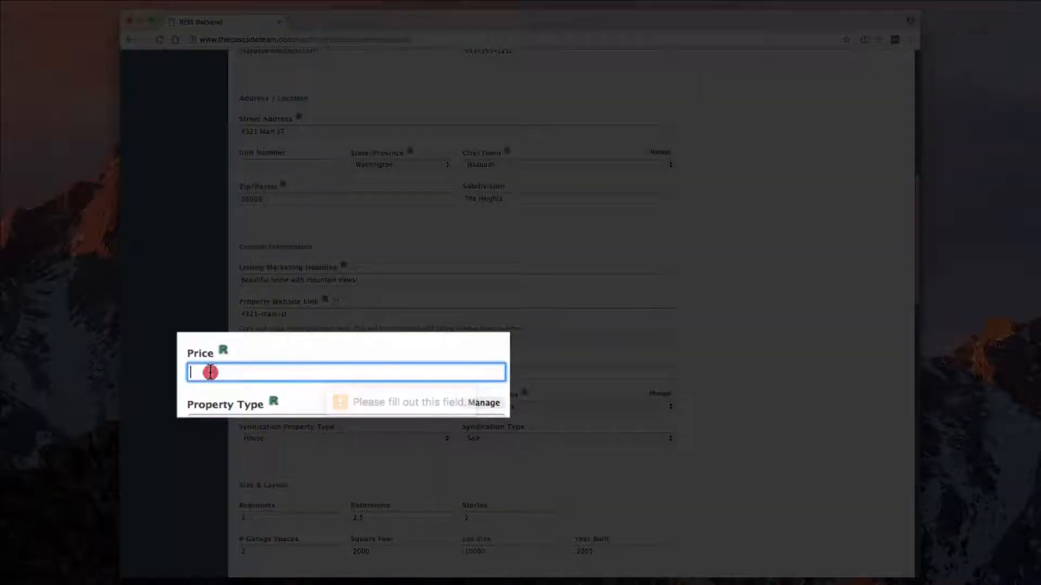
text($500,00)
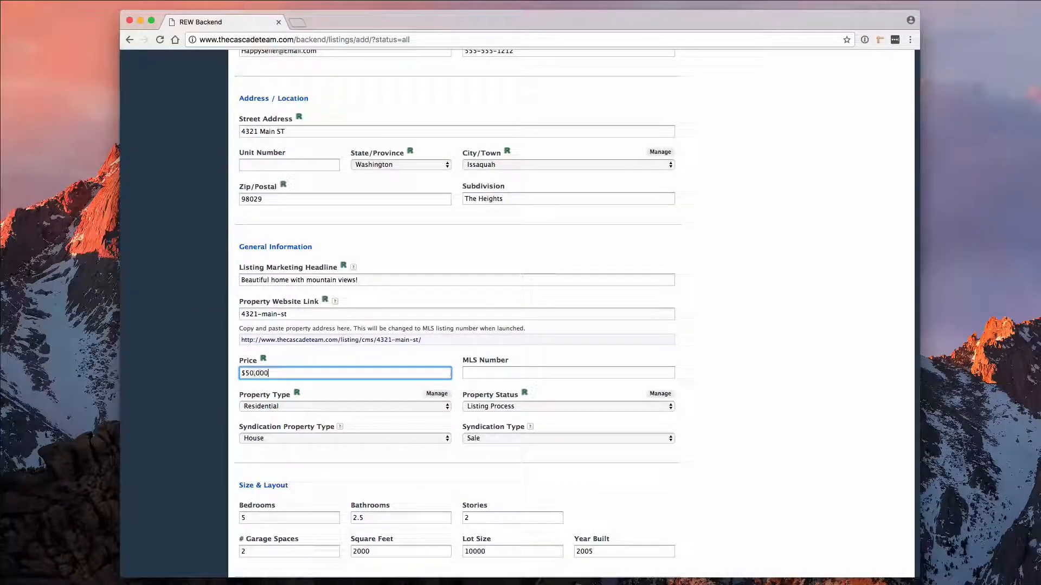
text(0)
scroll(615, 346, up, 10)
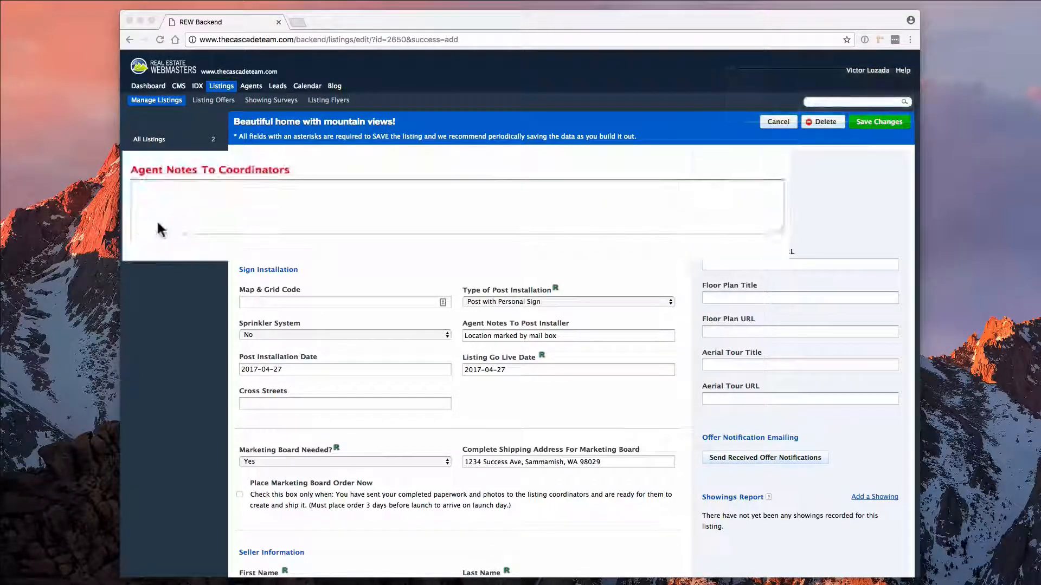
Paste coordinator notes, check Place Marketing Board Order Now, and save the listing changes.
click(267, 204)
text(Add any special notes you think the listing coordinators may need to successfully launch your listing.)
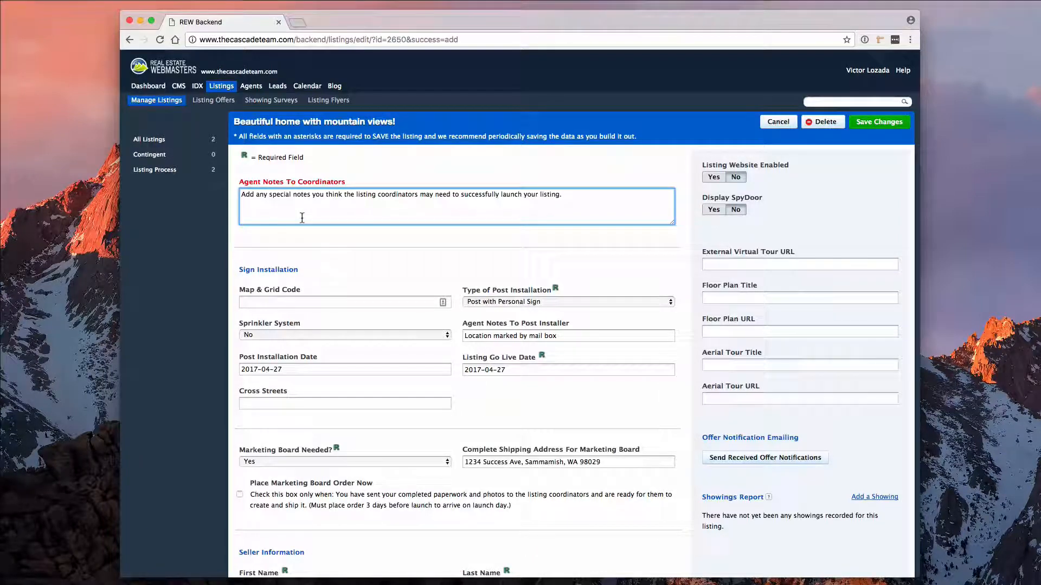
scroll(305, 218, down, 3)
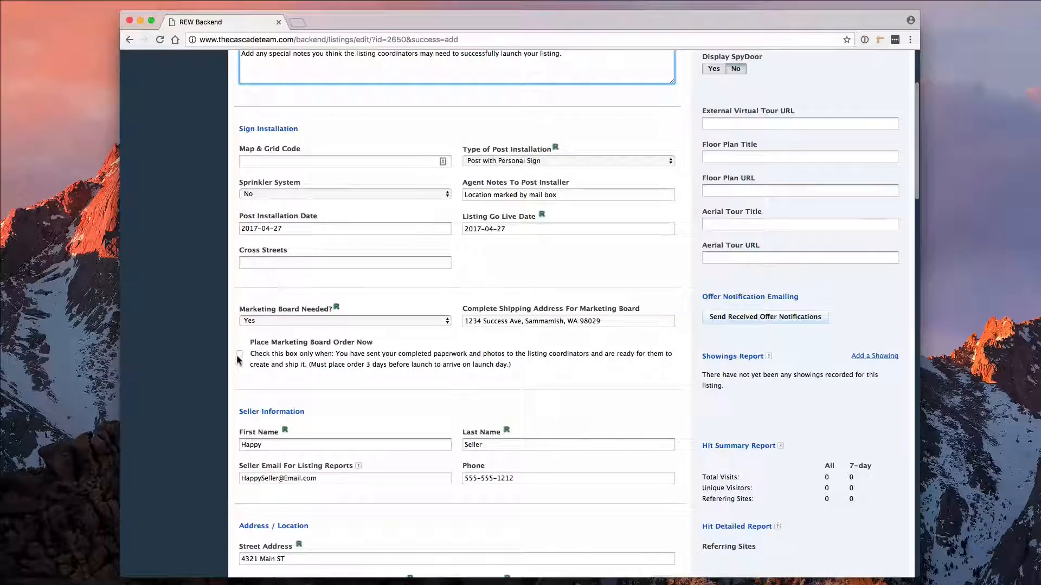
click(239, 358)
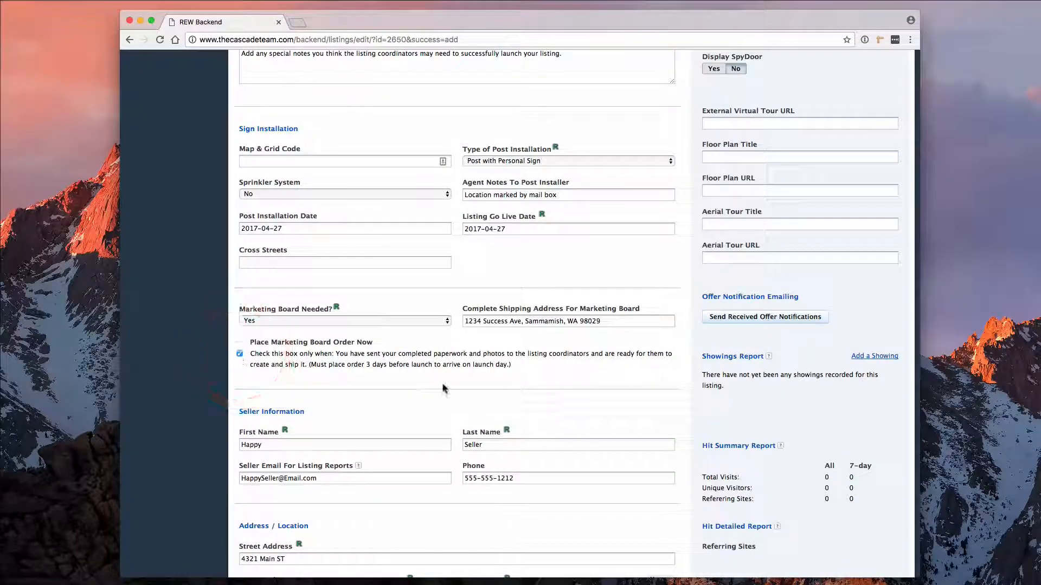
scroll(444, 388, up, 3)
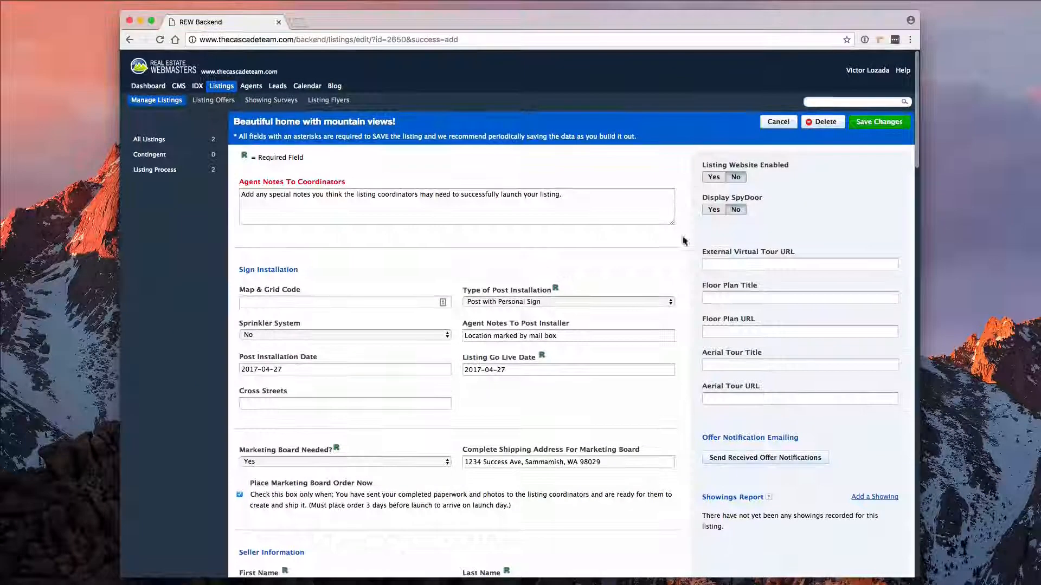
click(882, 123)
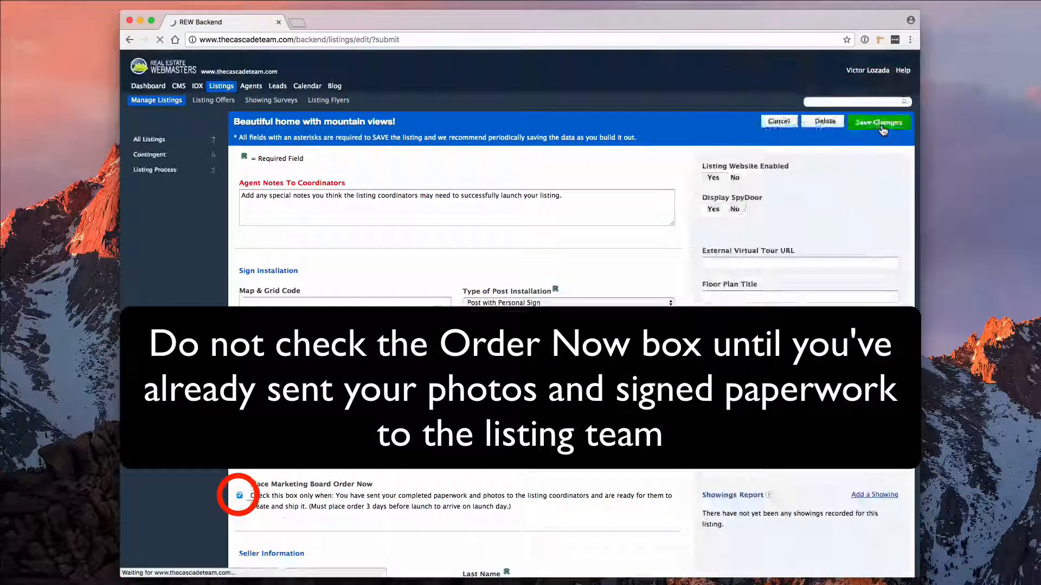